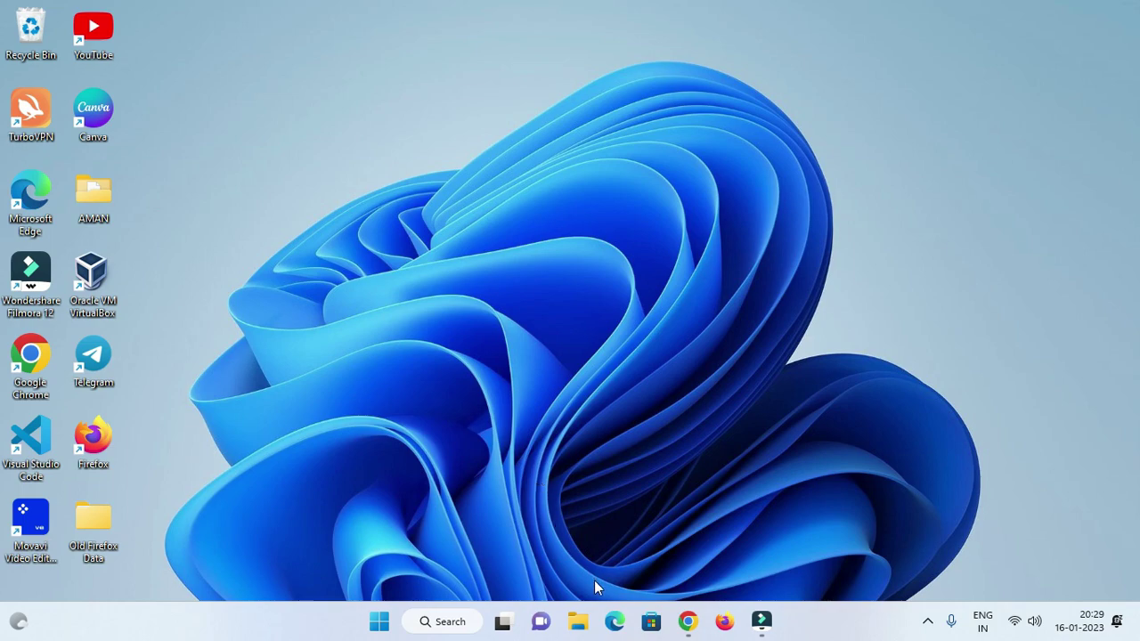
Check the drives listed under This PC in File Explorer, then minimize the window.
click(578, 620)
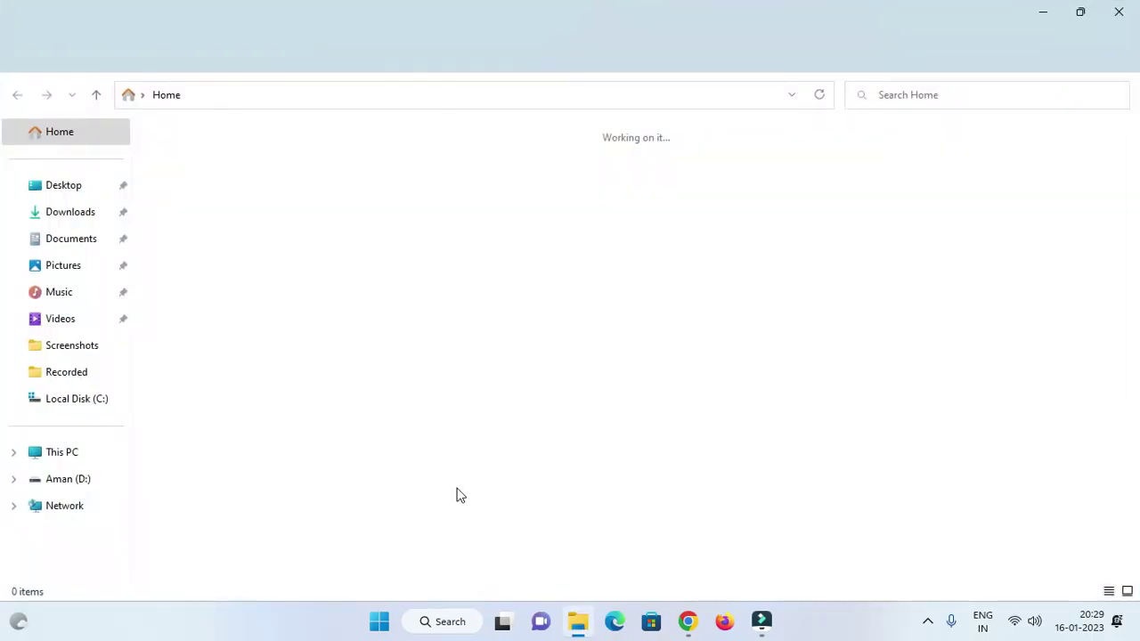
click(61, 452)
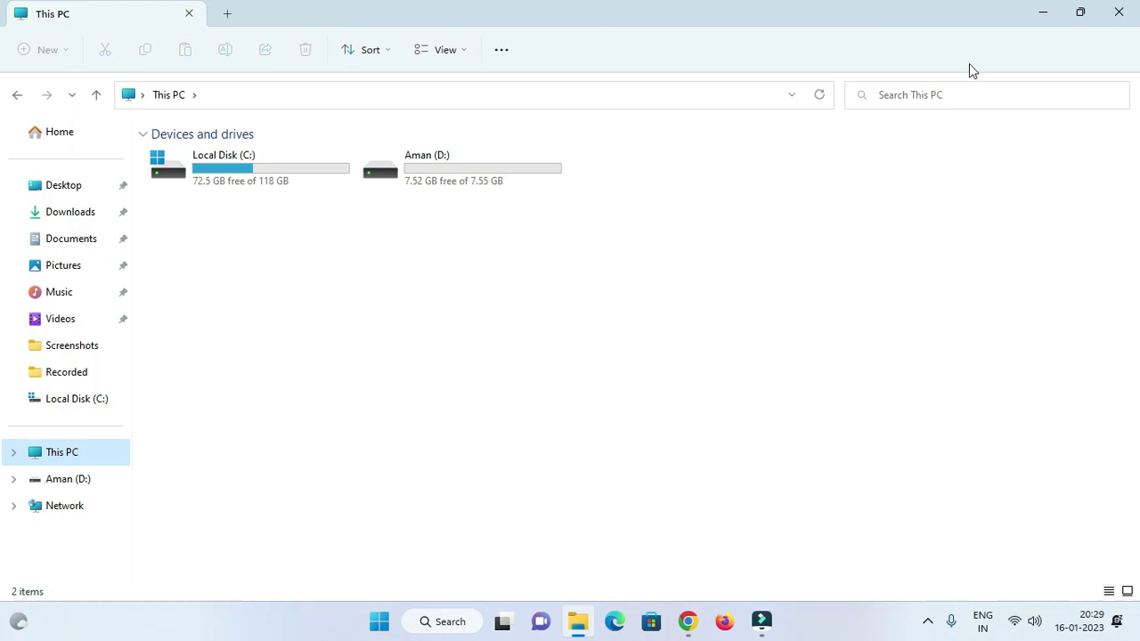
click(1043, 14)
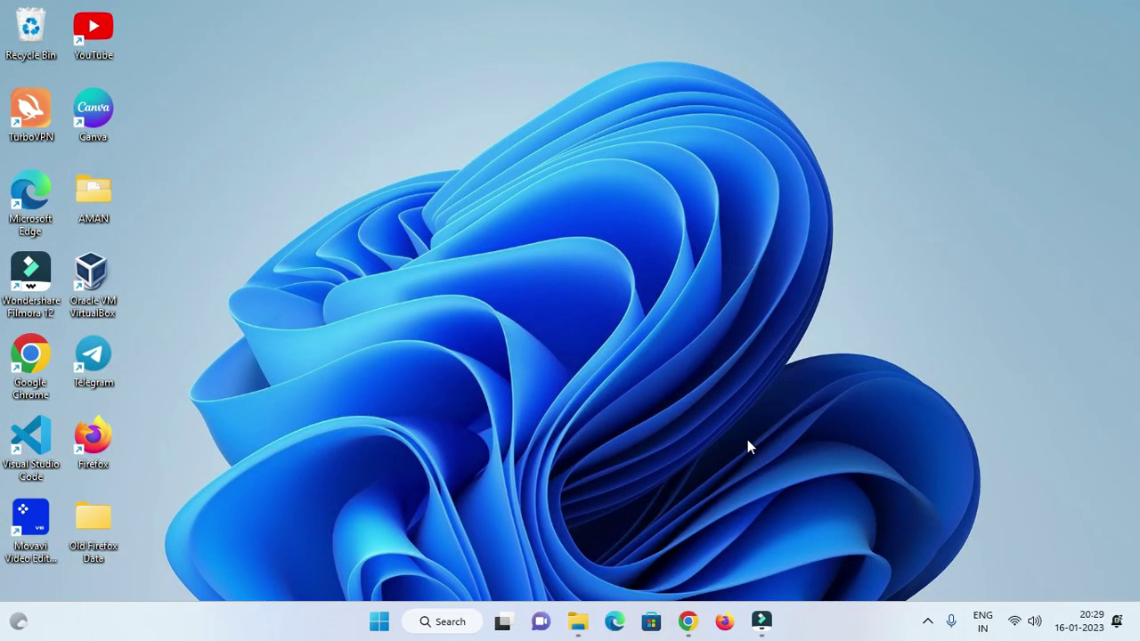
Switch to Chrome, search Google for "parrot os" and open the download page of the official Parrot Security site.
click(688, 621)
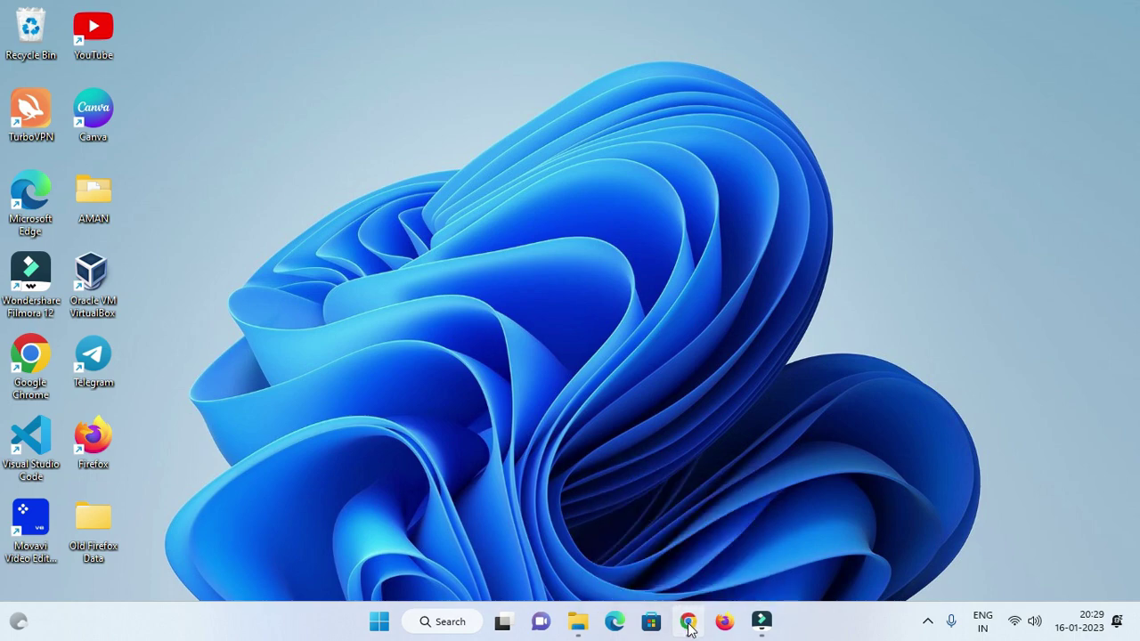
click(537, 331)
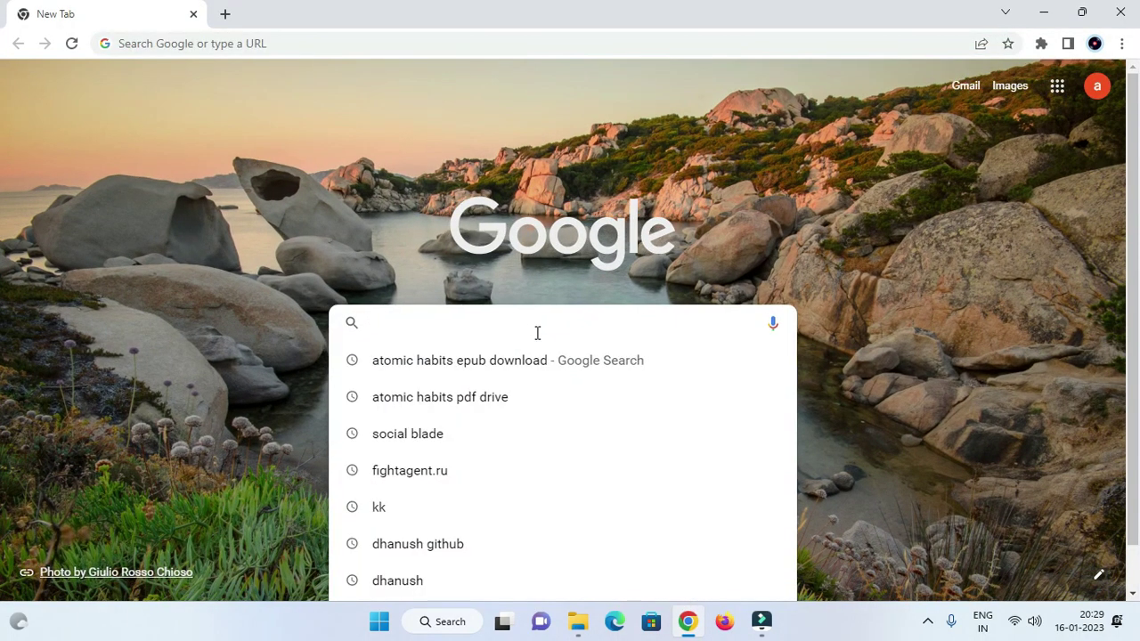
text(parrot os)
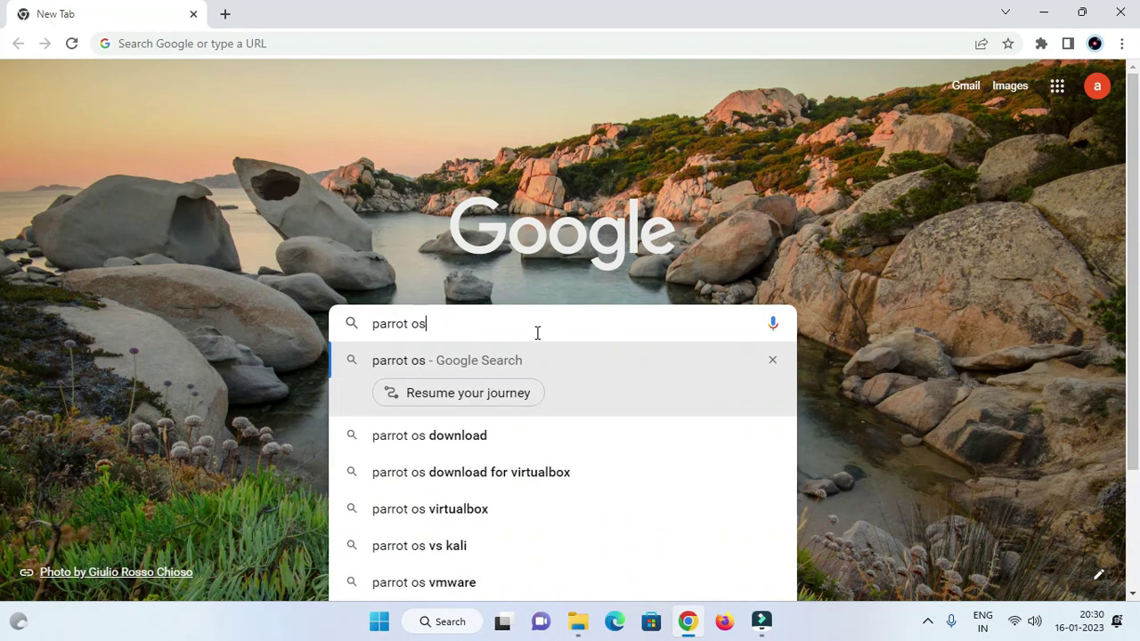
key(Return)
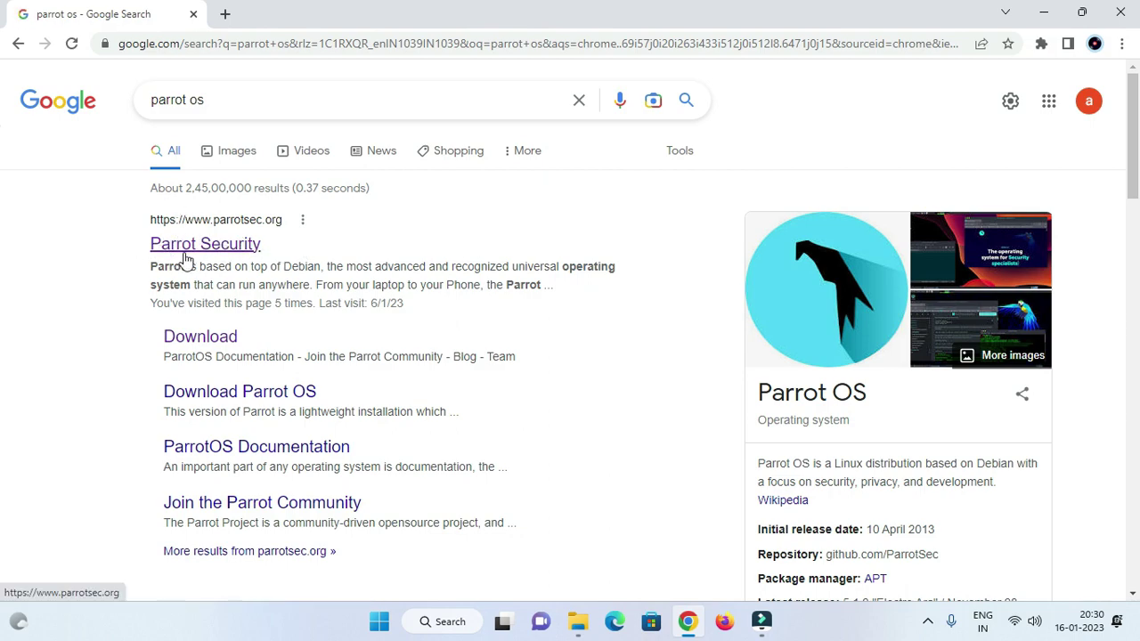
click(219, 248)
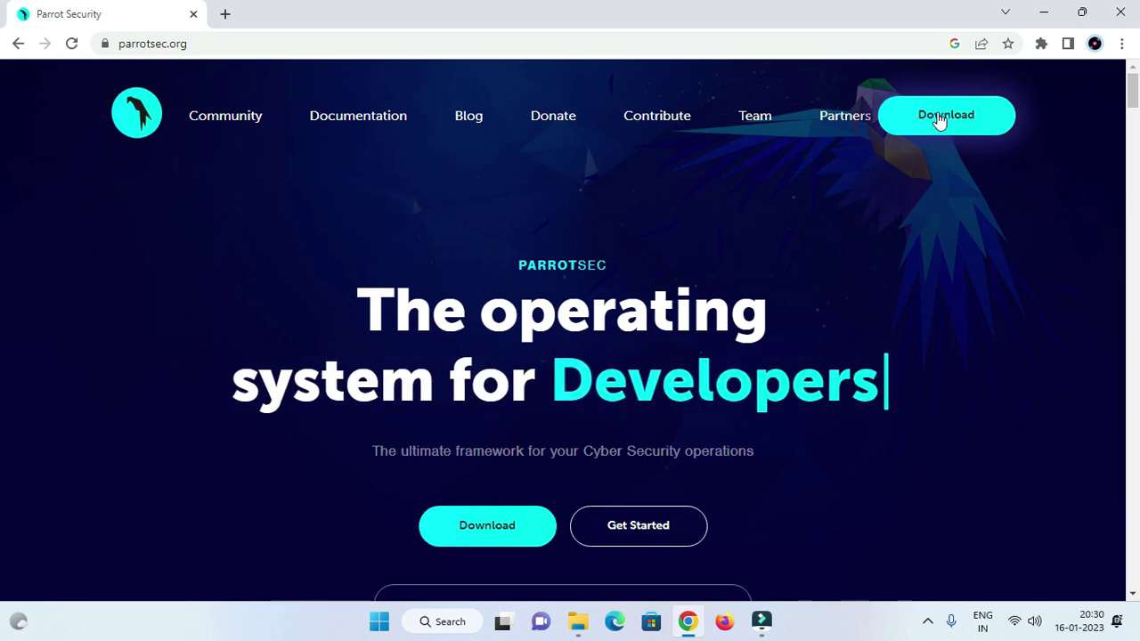
click(971, 120)
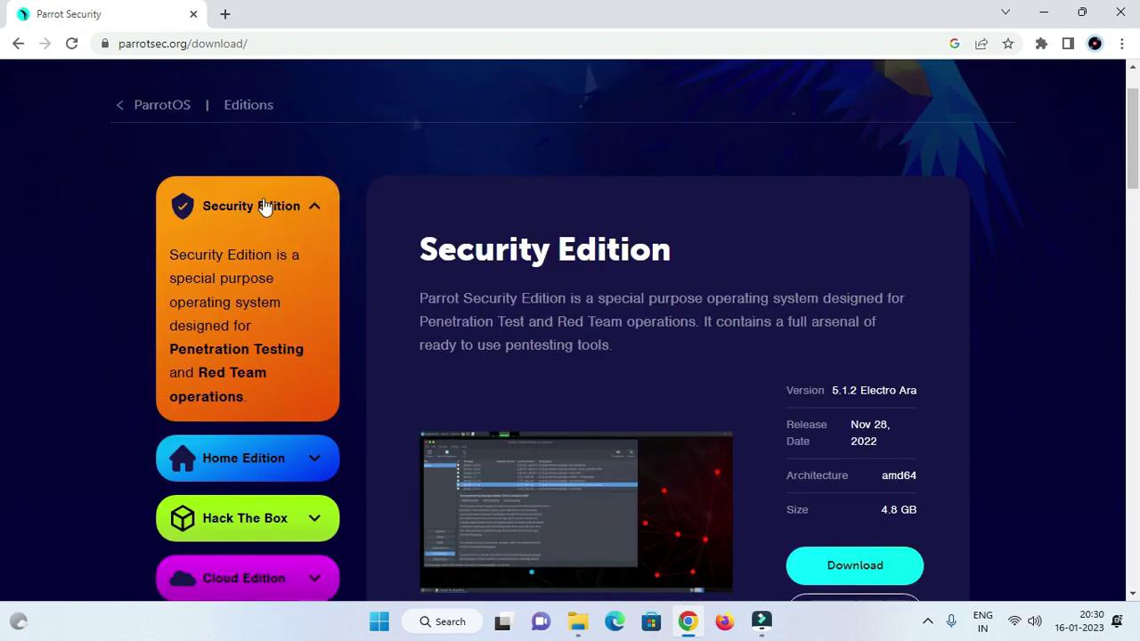
Compare the descriptions and download sizes of the Parrot Security Edition and Home Edition, ending on the Security Edition.
scroll(383, 210, down, 2)
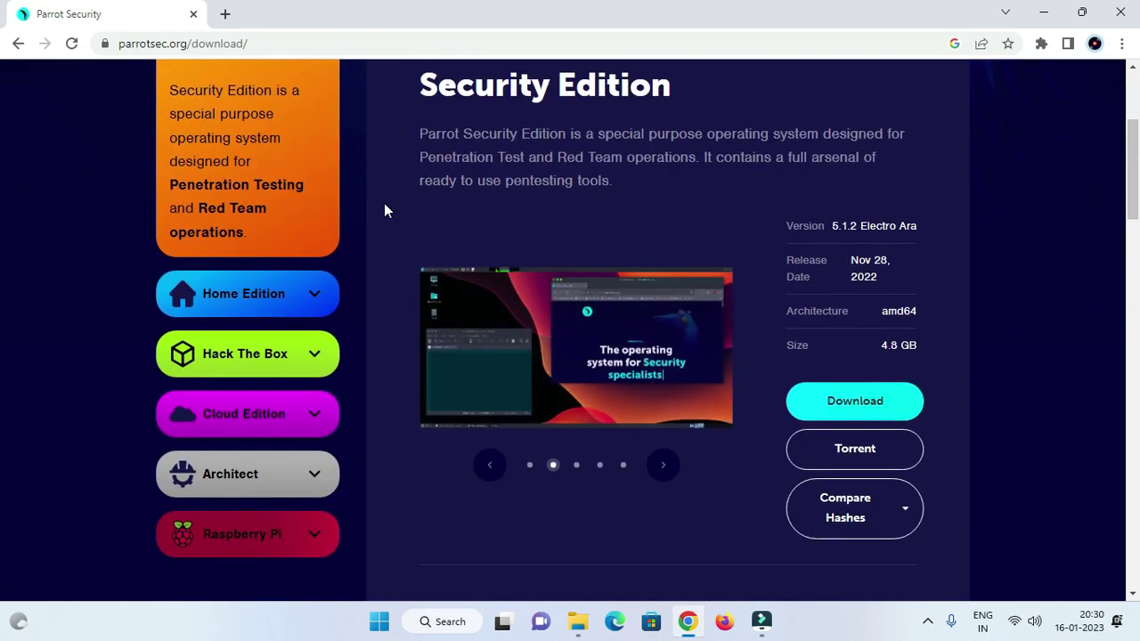
scroll(383, 210, up, 2)
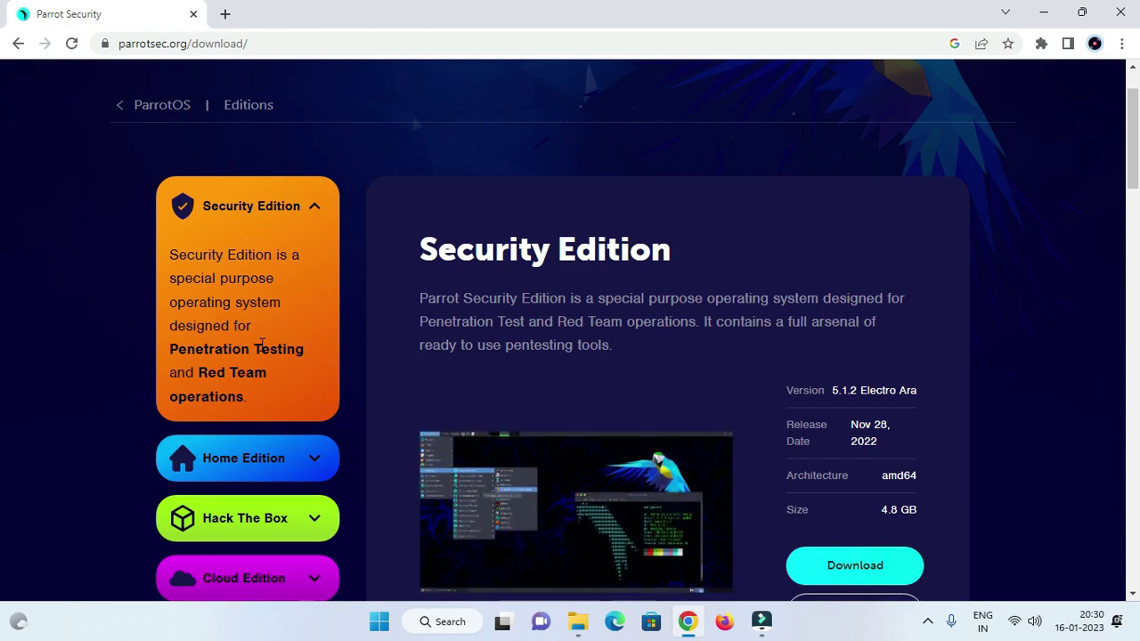
scroll(518, 337, down, 2)
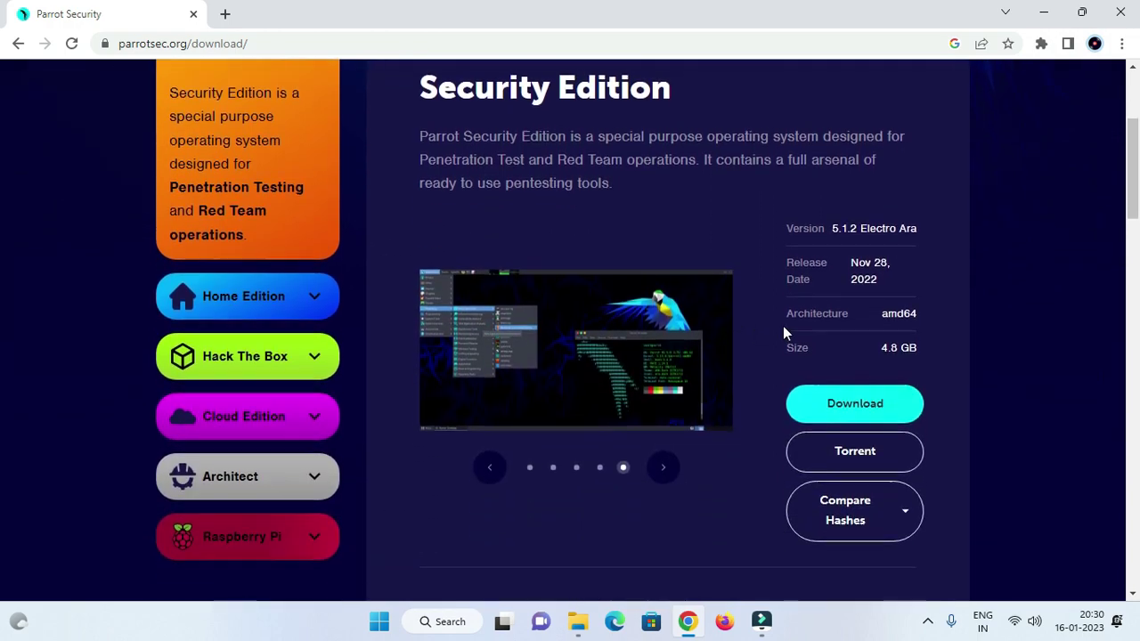
scroll(784, 328, up, 1)
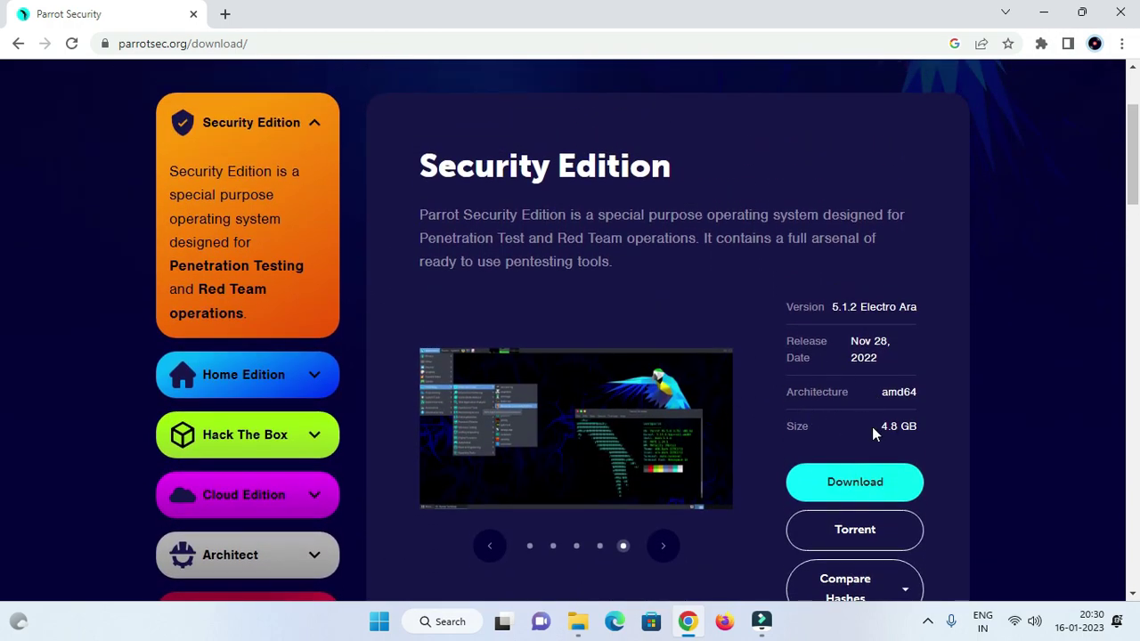
drag(873, 434, 940, 450)
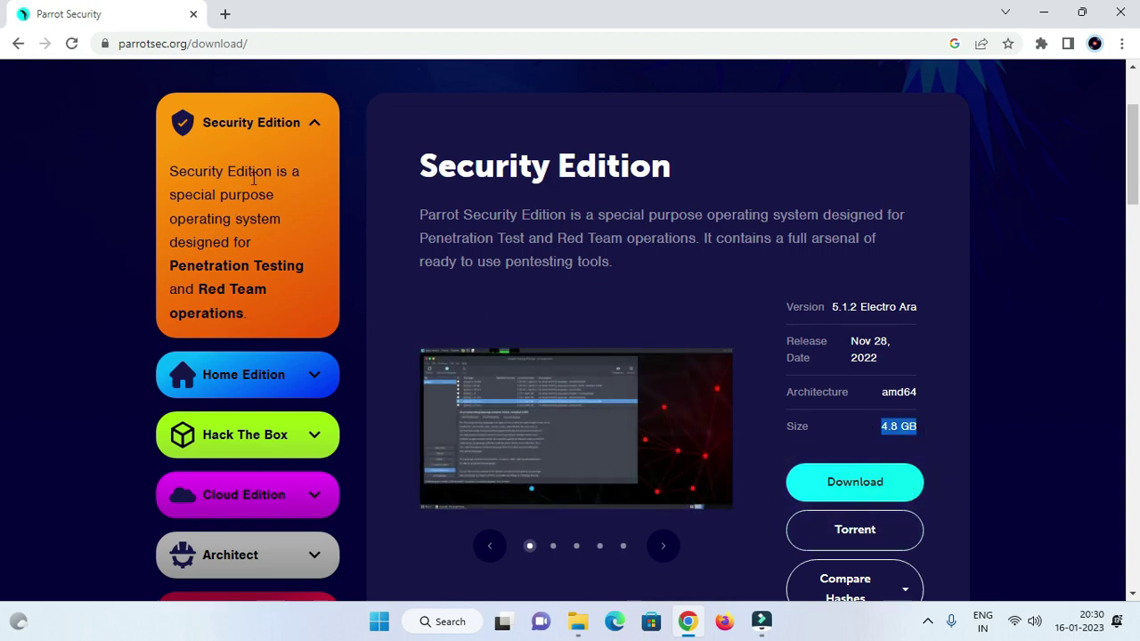
click(305, 381)
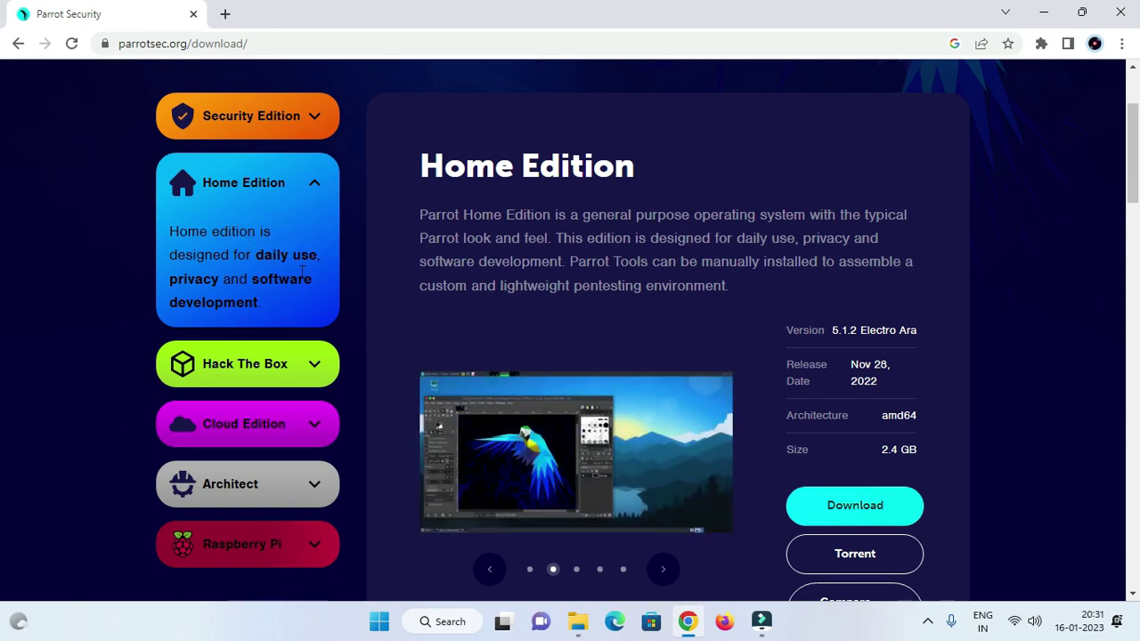
click(311, 118)
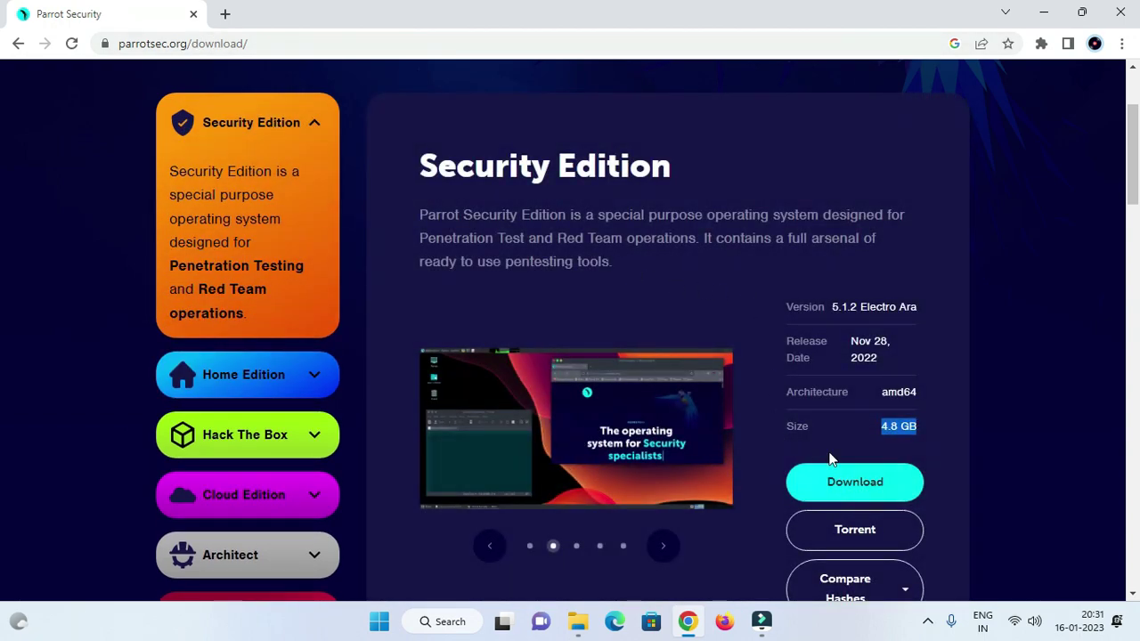
Start downloading the Security Edition ISO, then cancel it and remove its entry from the browser's download list.
click(856, 482)
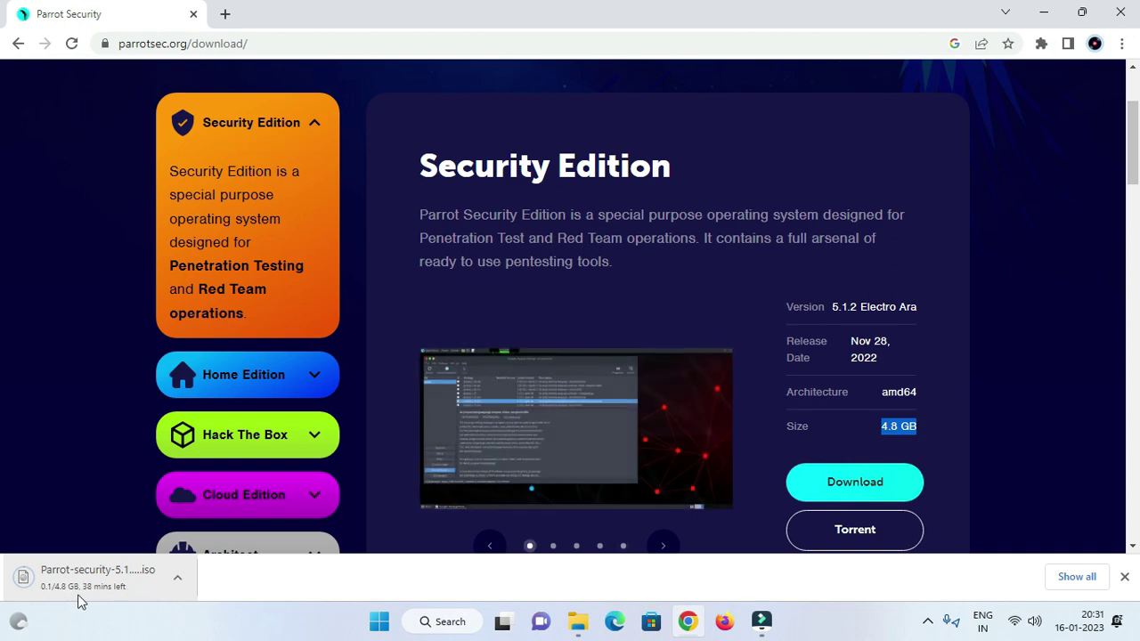
click(226, 13)
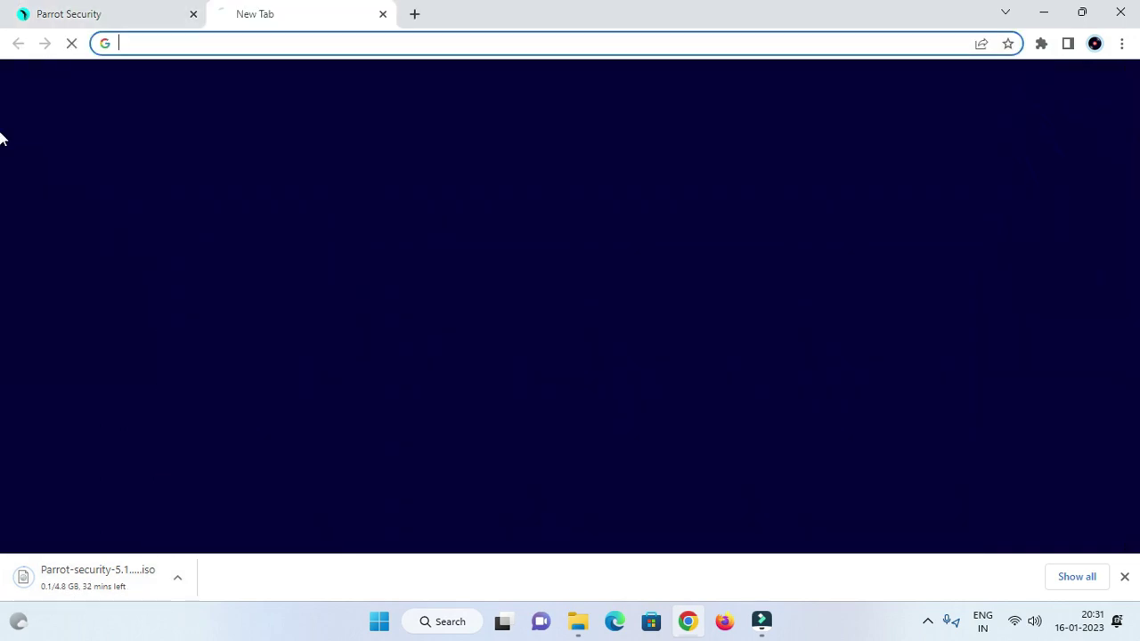
click(1123, 42)
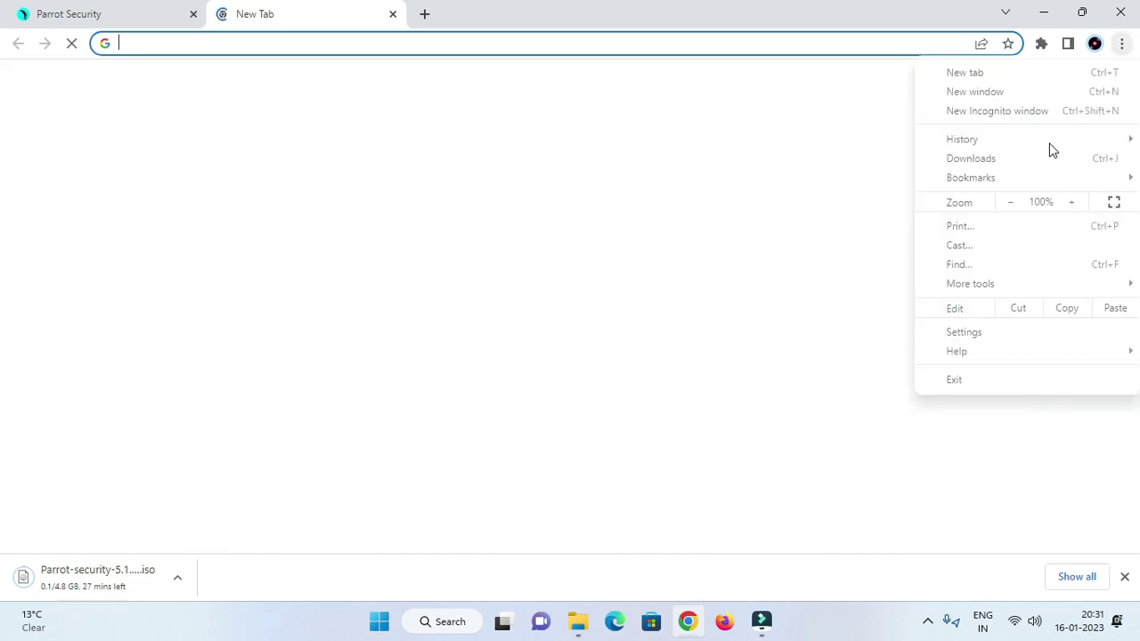
click(964, 161)
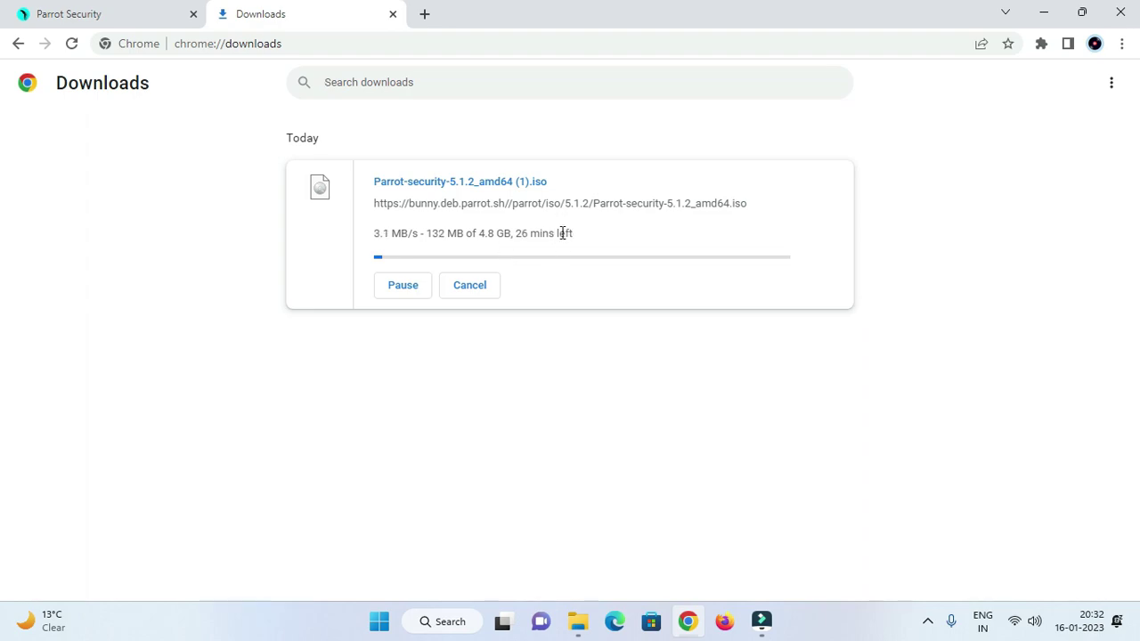
click(476, 286)
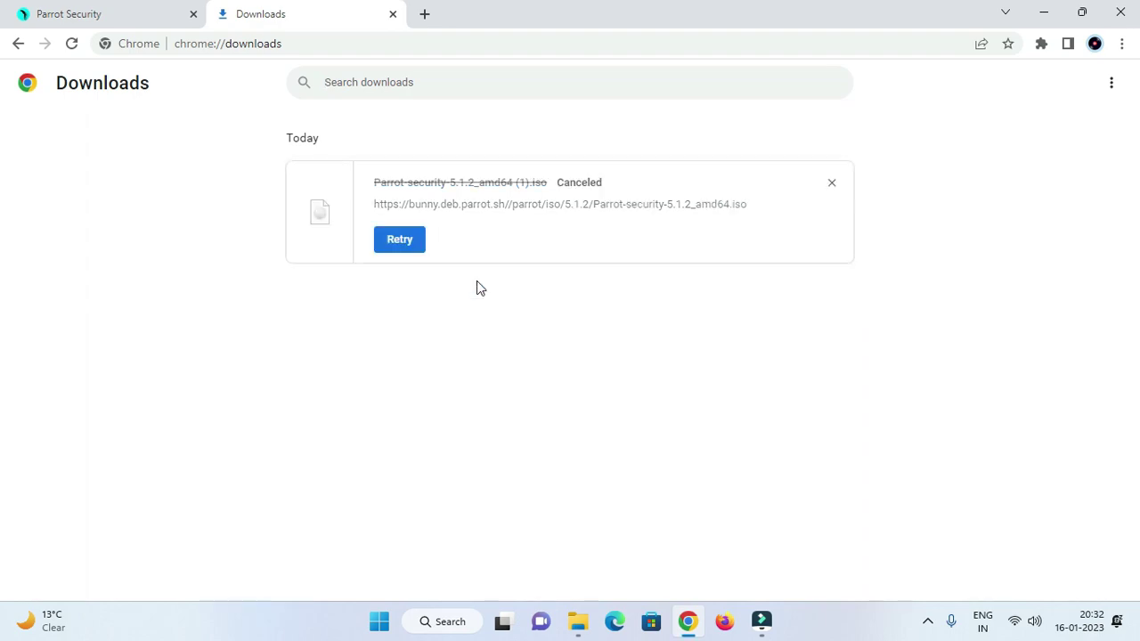
click(833, 184)
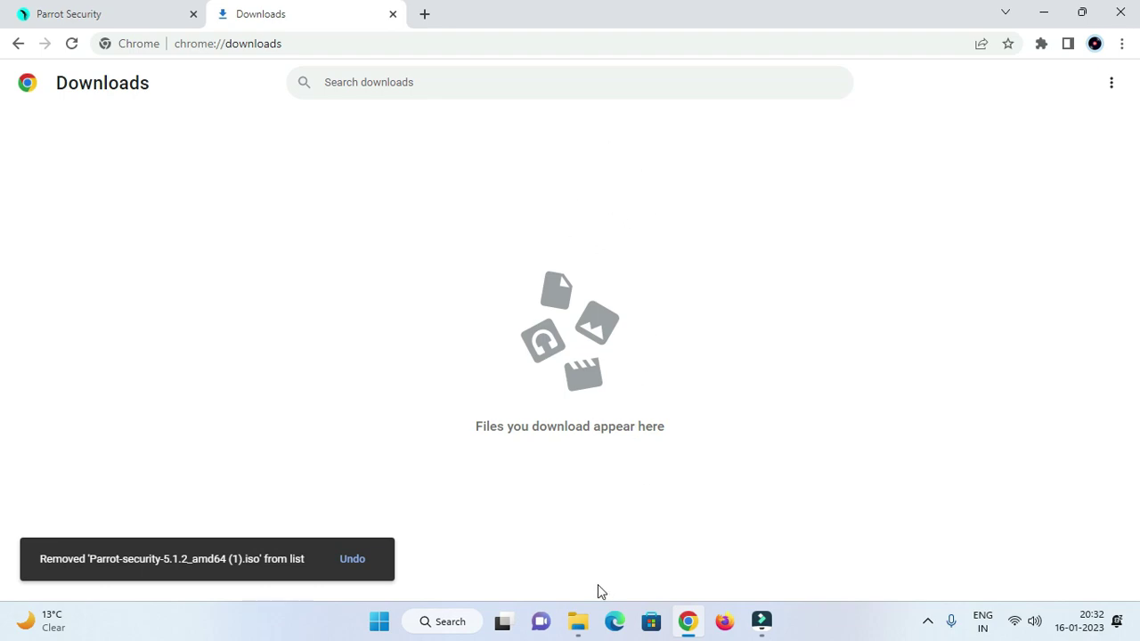
Switch to File Explorer and check the Downloads folder for the Parrot Security ISO.
click(578, 622)
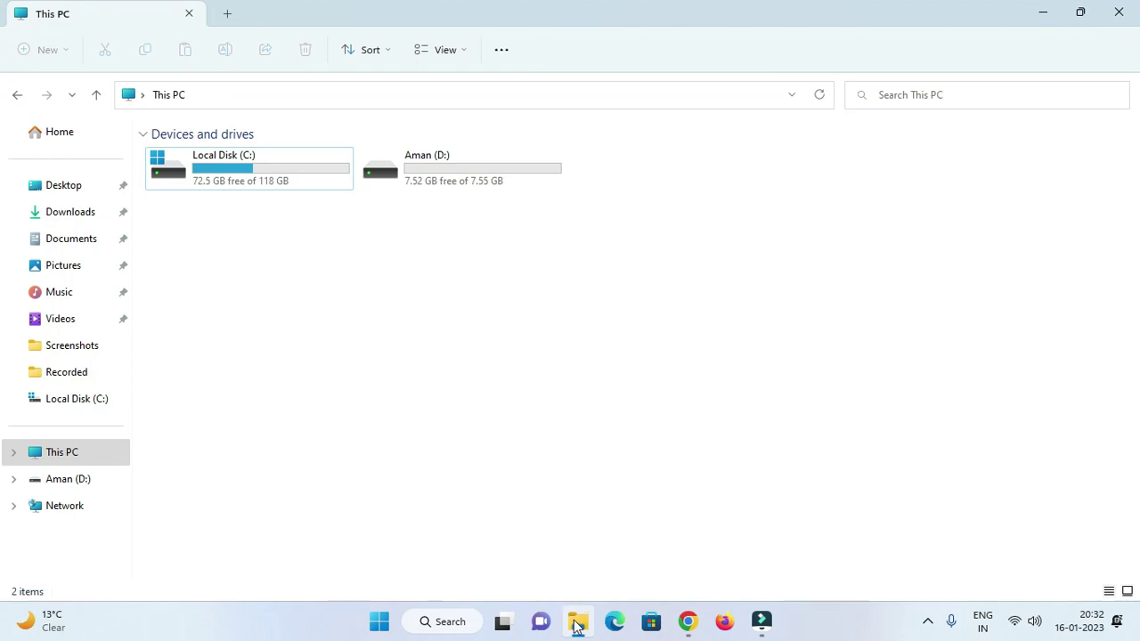
click(77, 214)
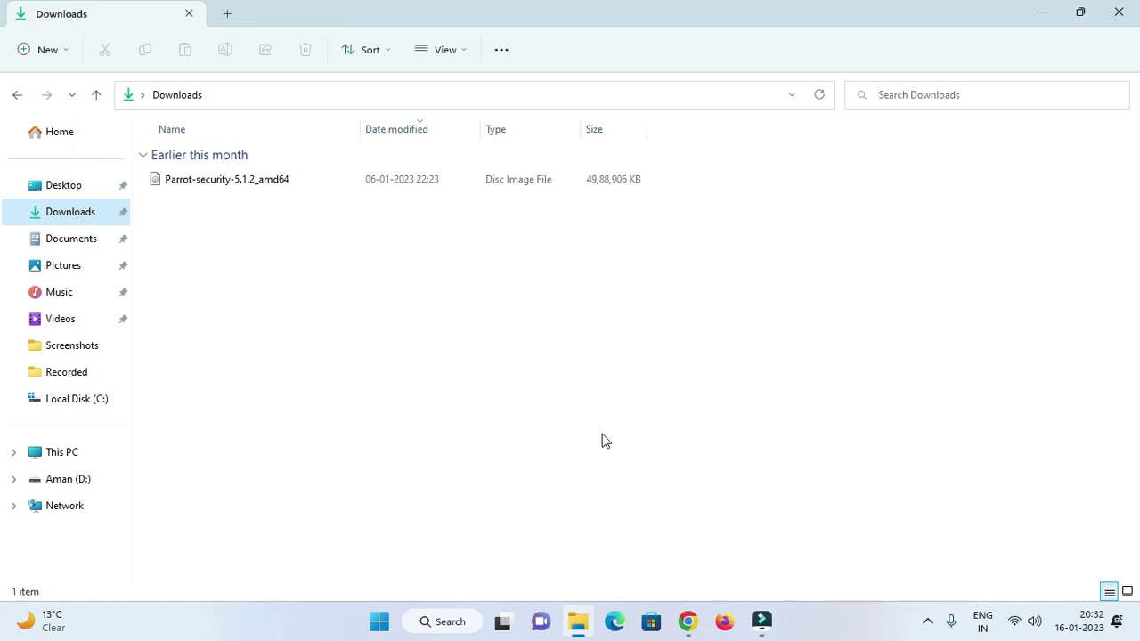
Switch back to Chrome, search Google for "rufus" in a new tab and open the official rufus.ie site.
click(688, 622)
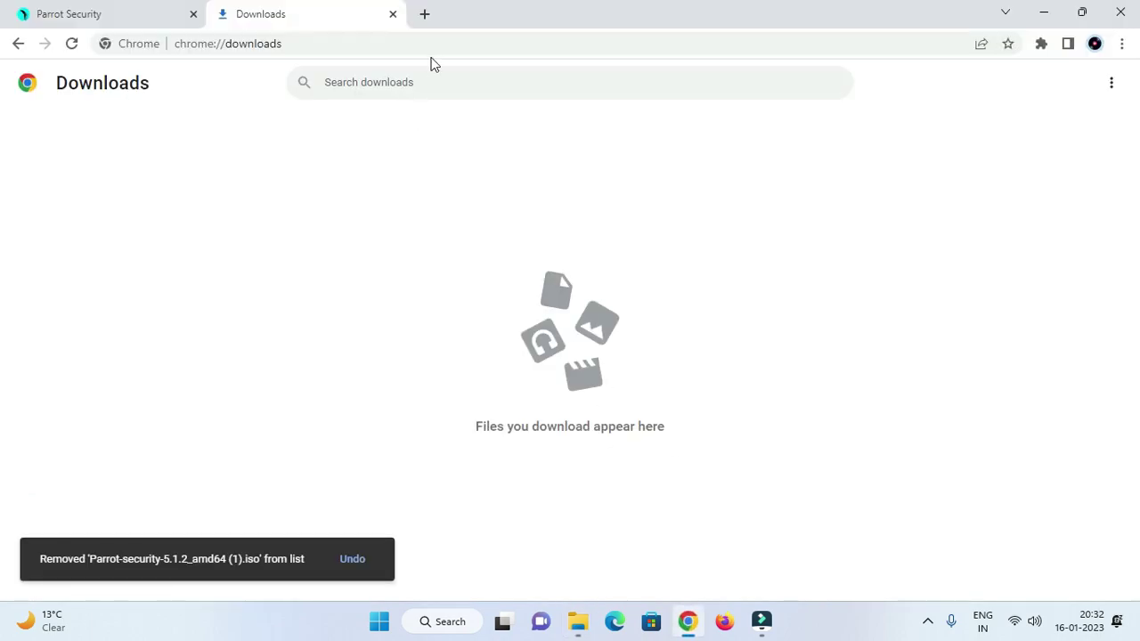
click(425, 15)
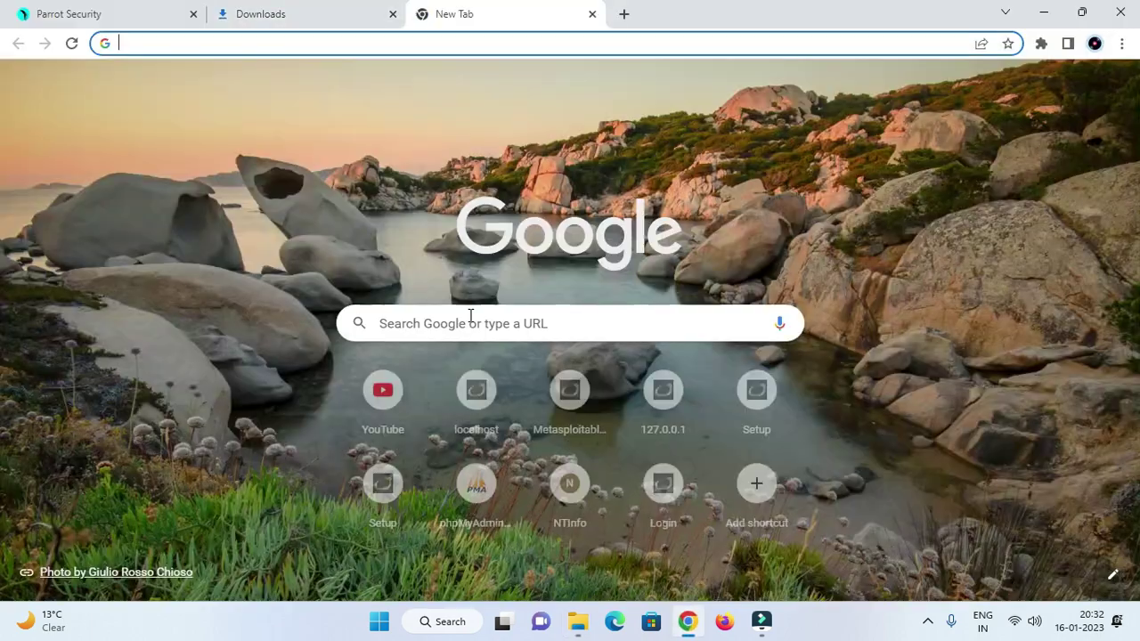
text(r)
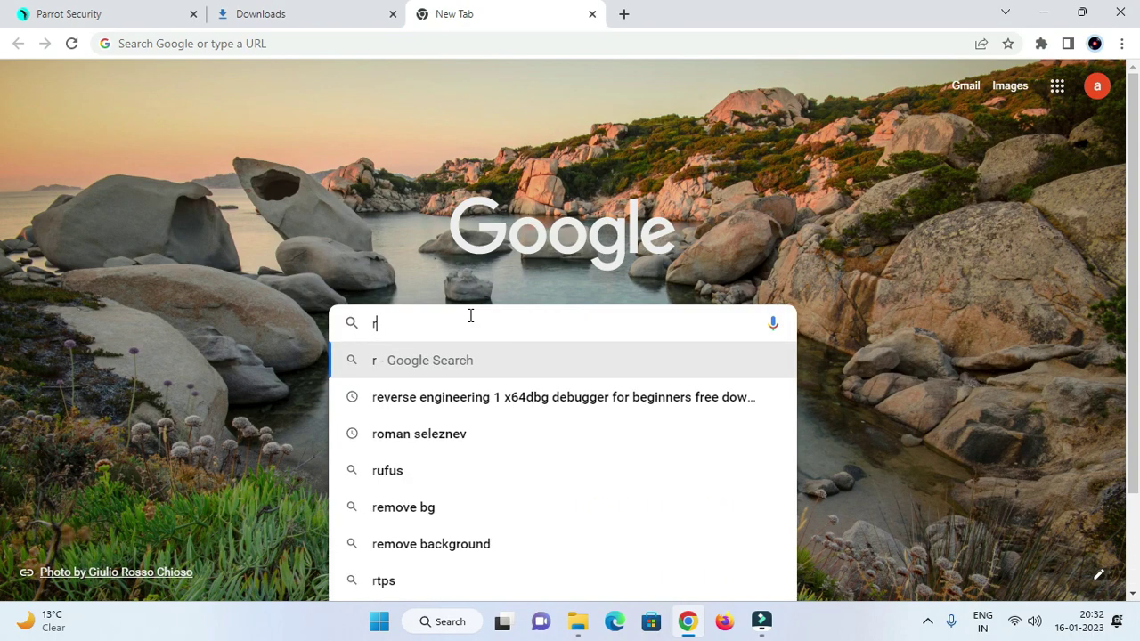
text(ufus)
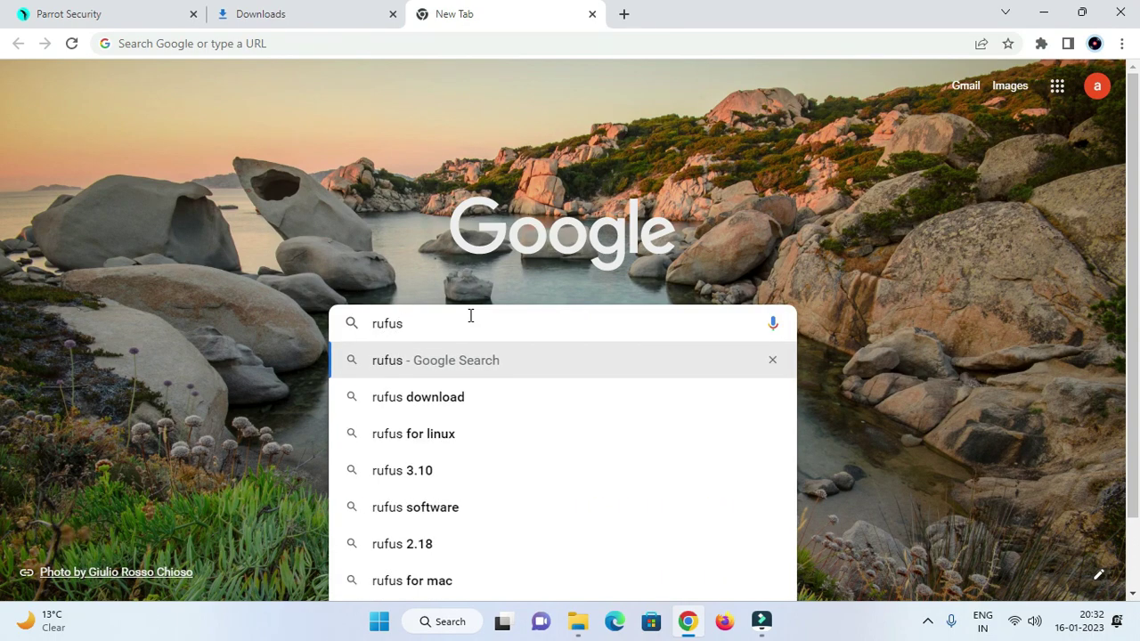
key(Return)
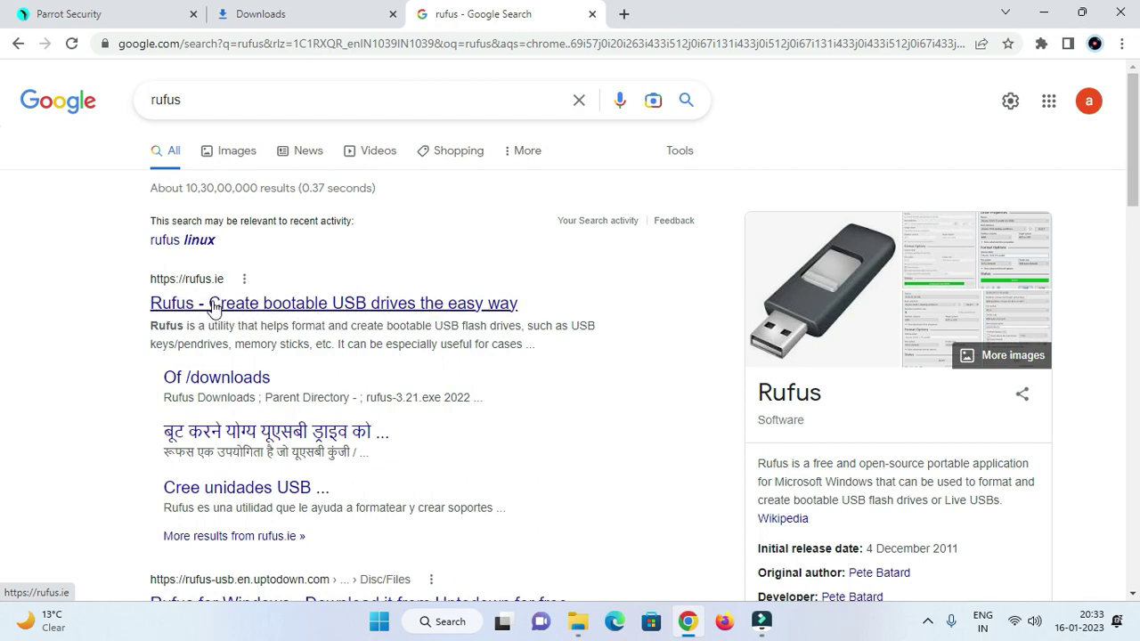
click(215, 305)
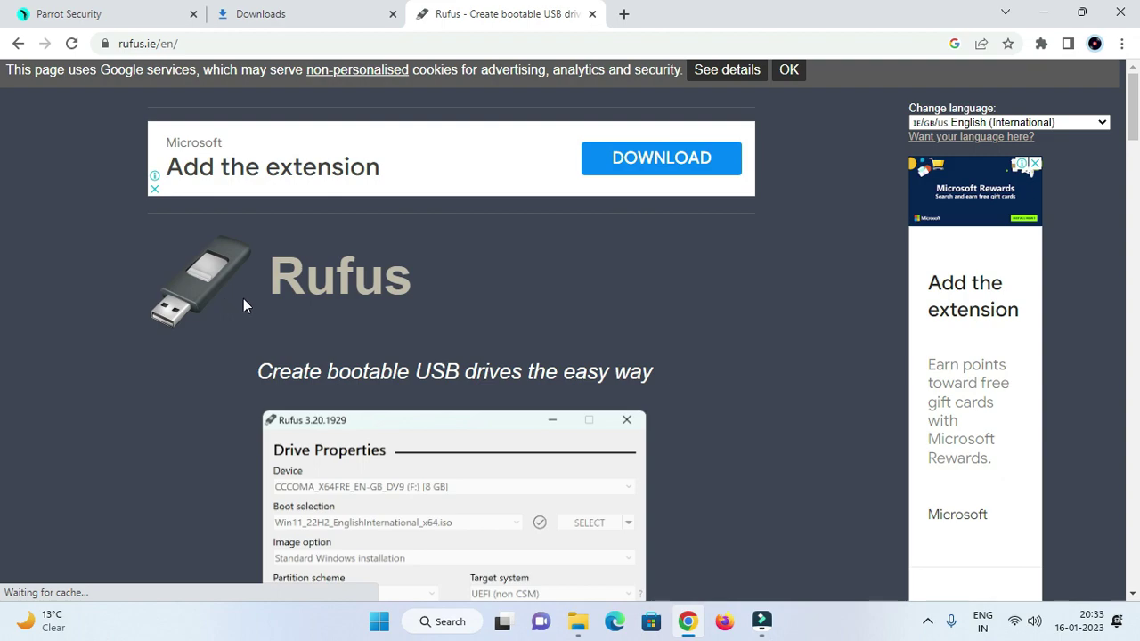
Download Rufus 3.21 Portable from the site's Download section, closing the interrupting advertisement.
scroll(303, 290, down, 3)
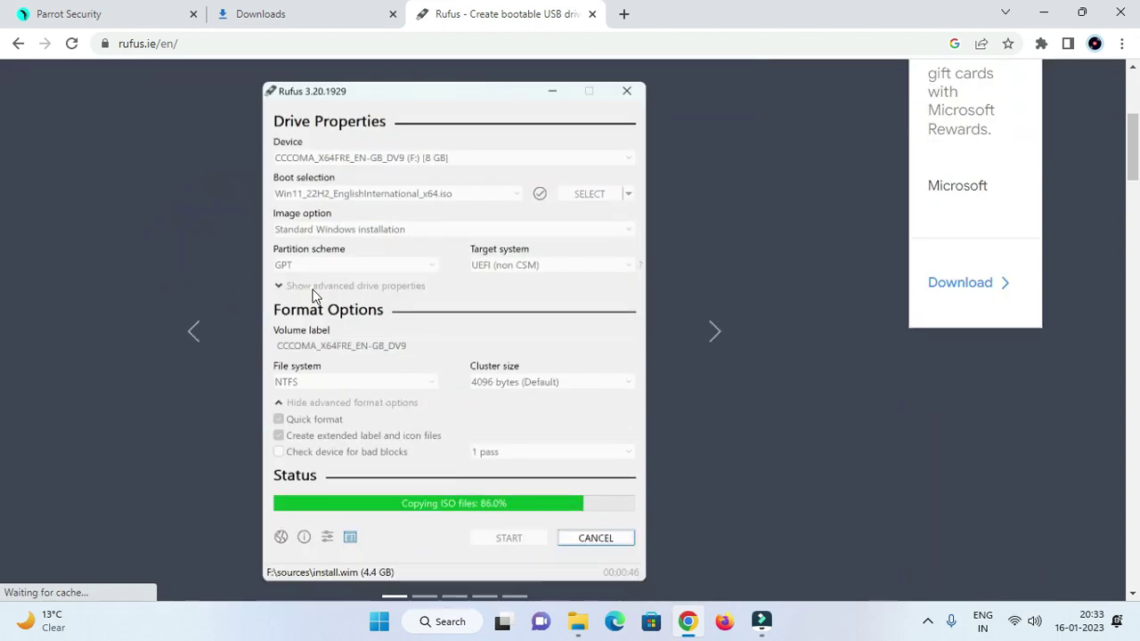
scroll(354, 279, down, 9)
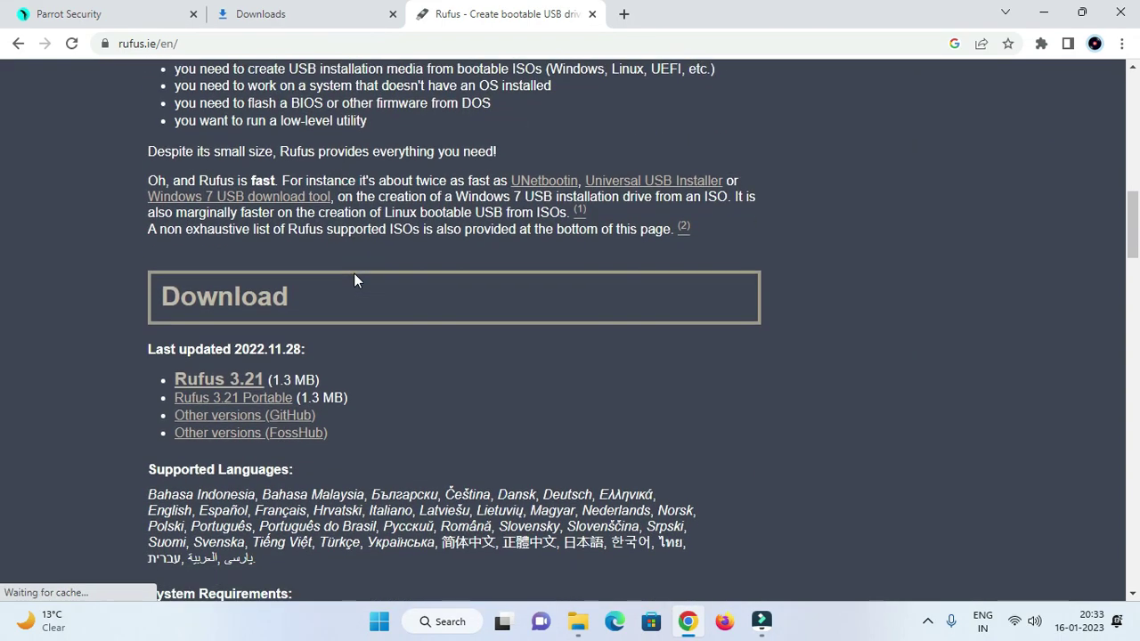
scroll(353, 280, down, 1)
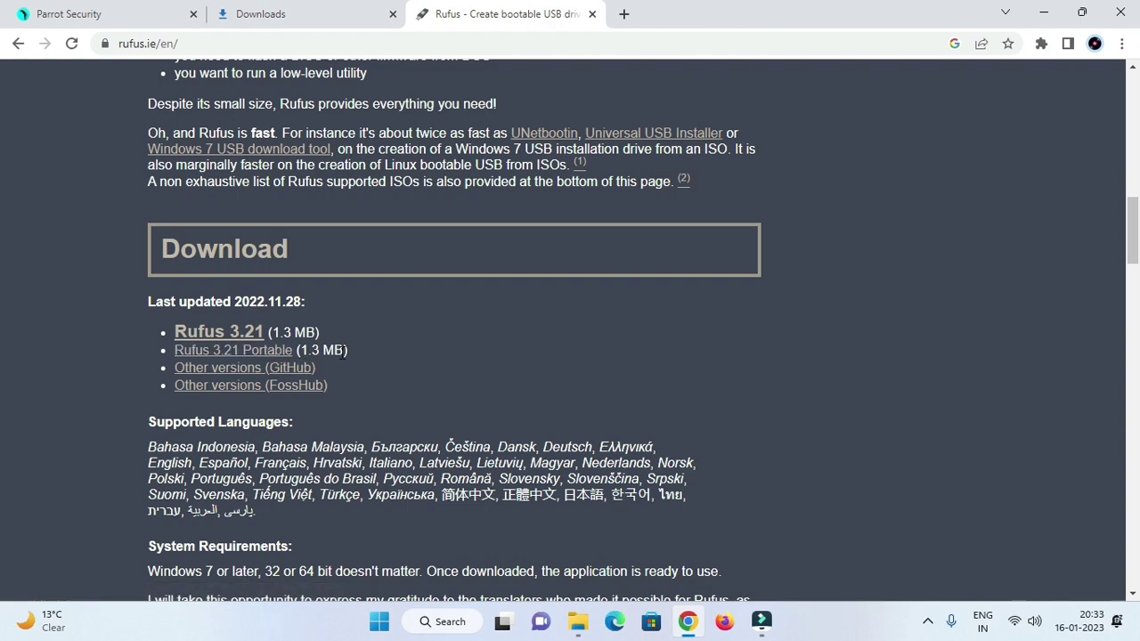
click(211, 357)
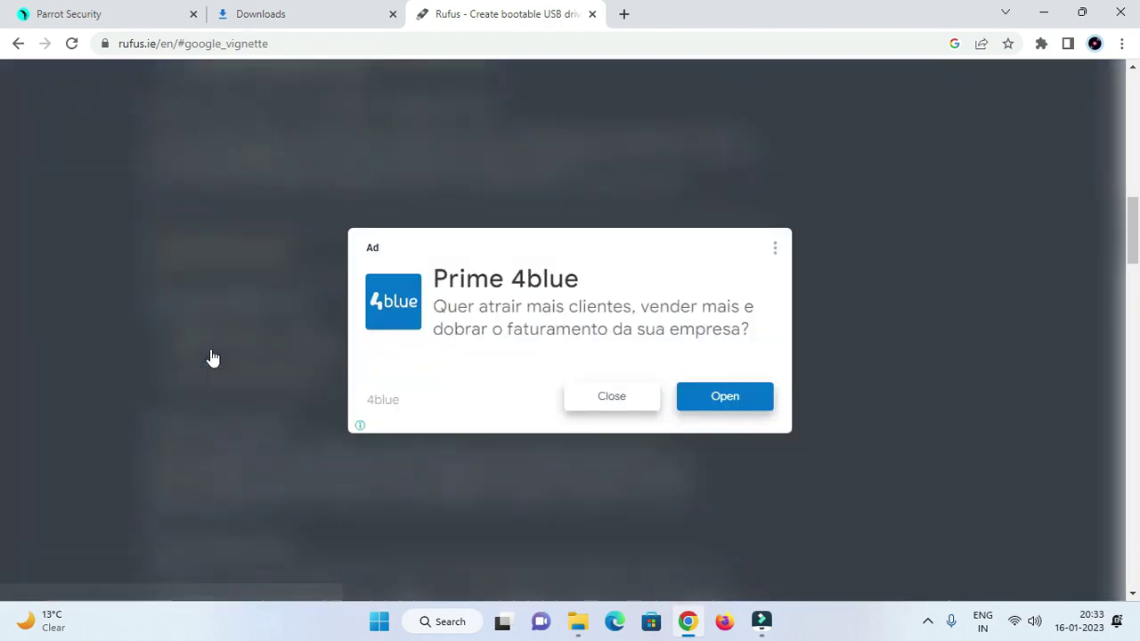
click(602, 397)
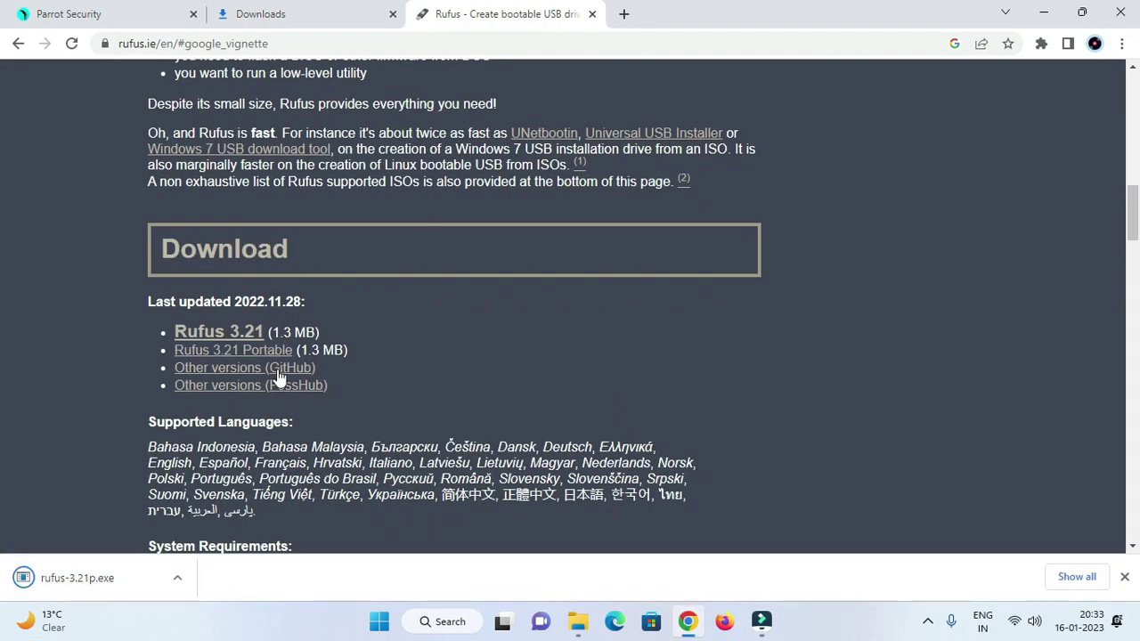
Locate the downloaded rufus-3.21p.exe in its folder, launch it and allow Rufus to check for updates online.
click(250, 13)
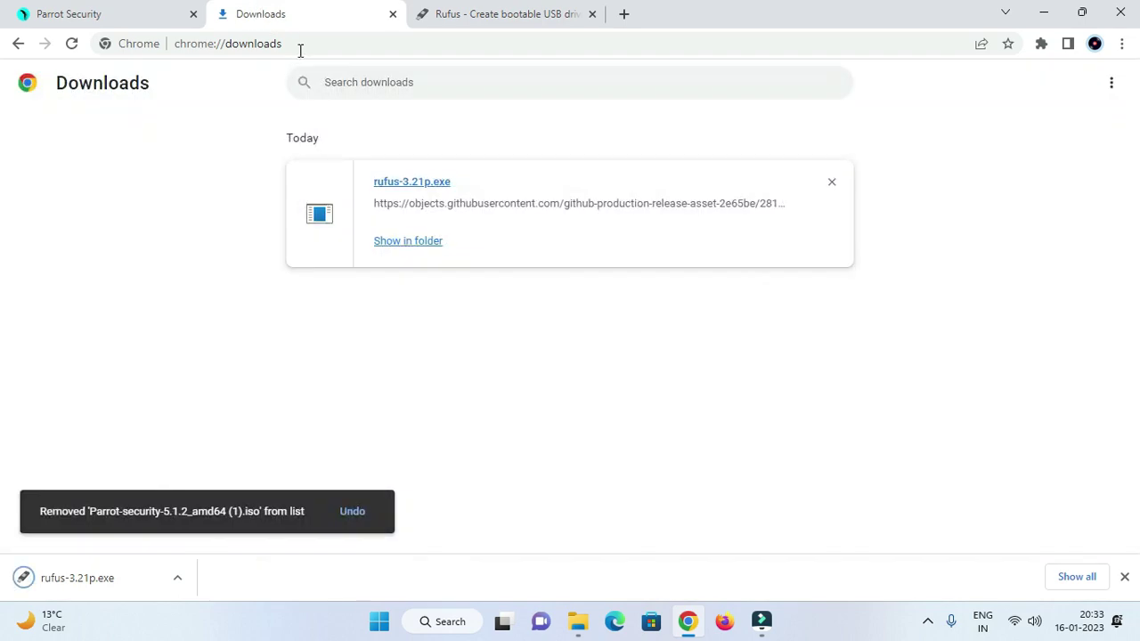
click(72, 43)
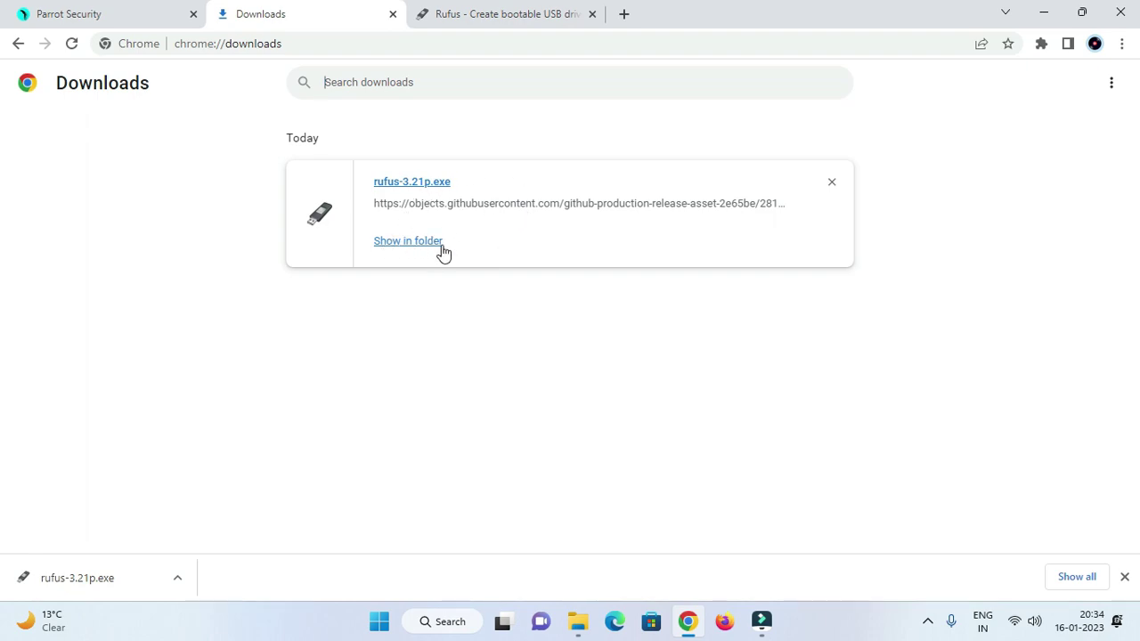
click(415, 243)
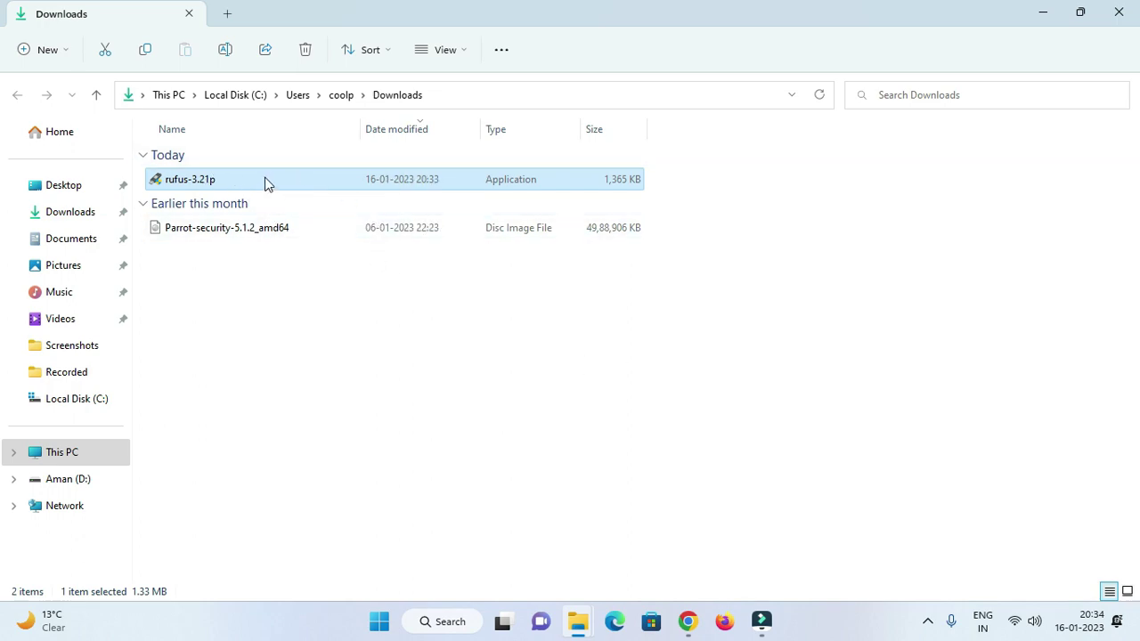
double_click(306, 184)
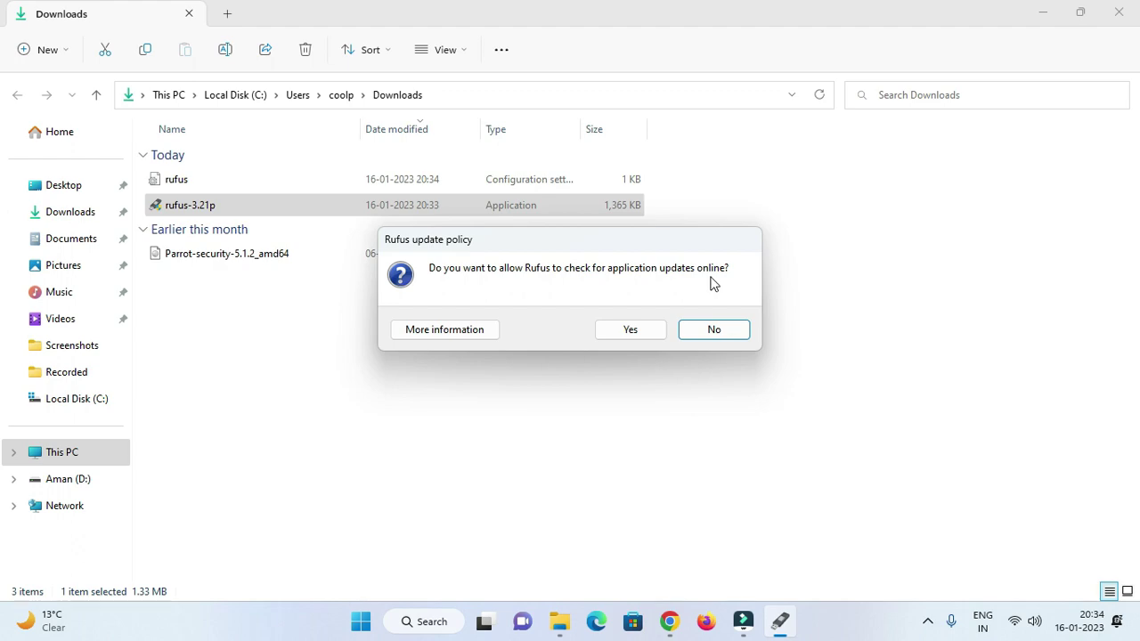
click(629, 330)
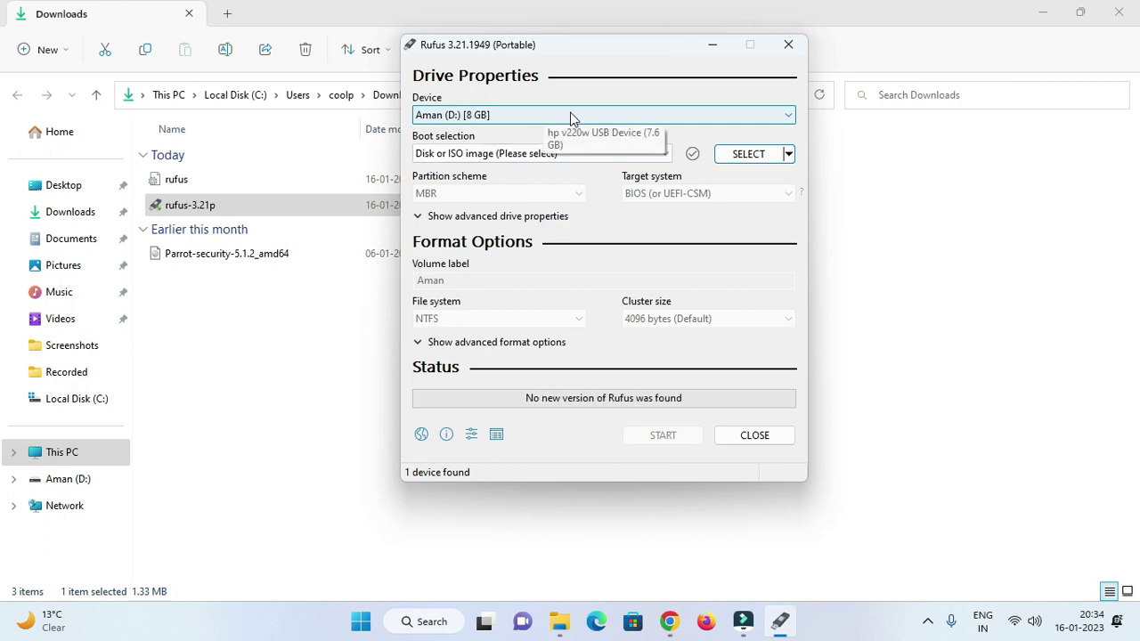
Choose the 8 GB USB drive (D:) as the device and load Parrot-security-5.1.2_amd64 from Downloads as the boot image.
click(607, 120)
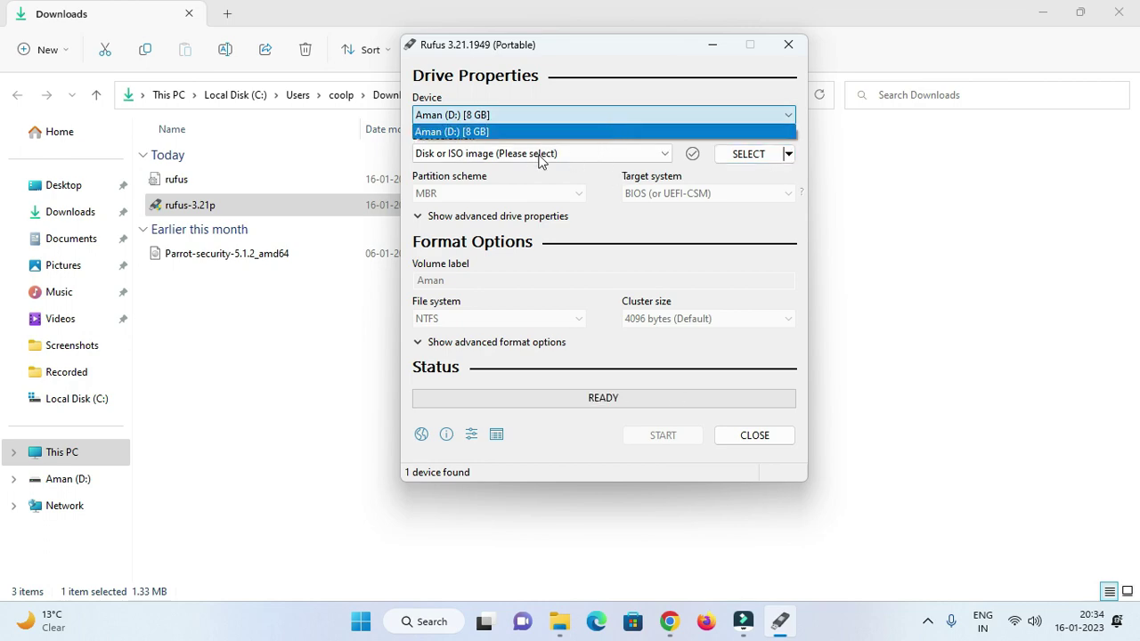
click(549, 119)
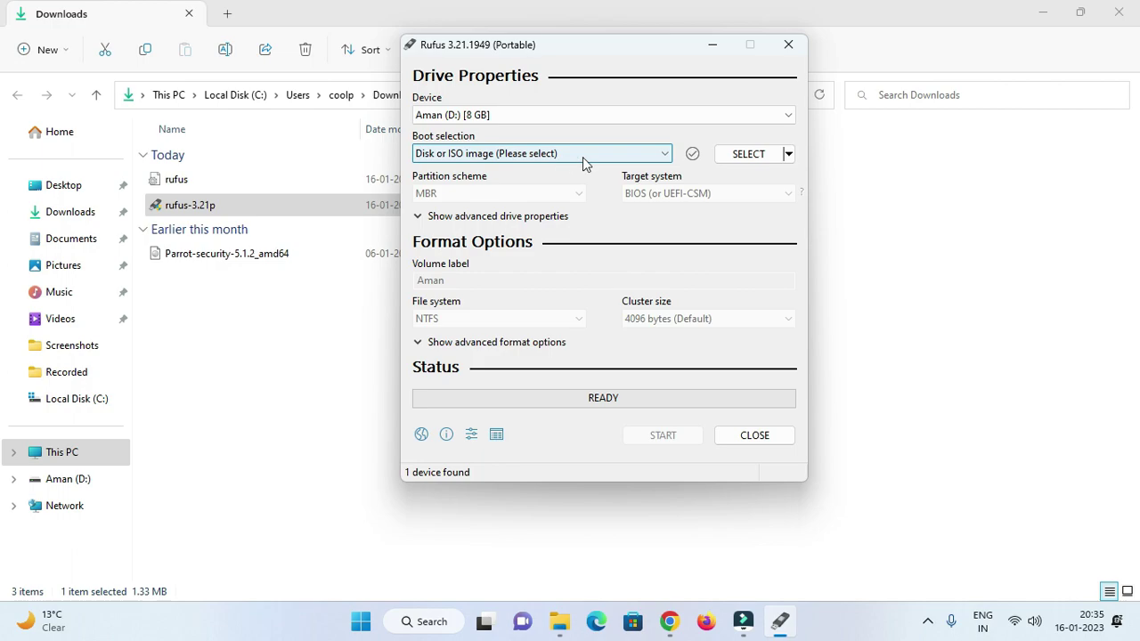
click(746, 155)
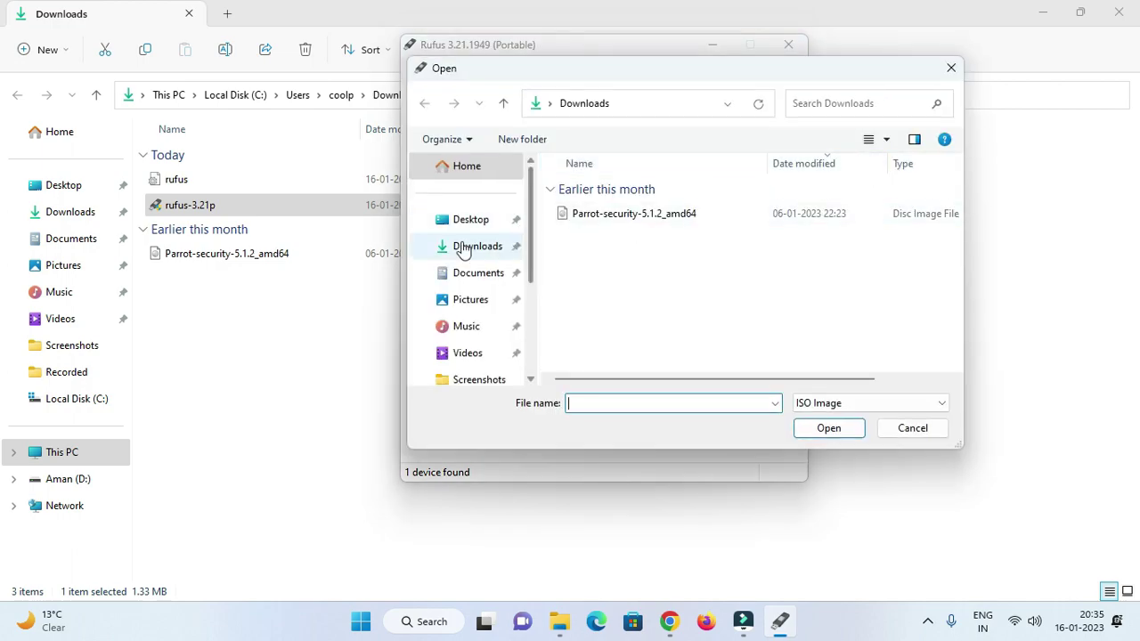
click(478, 253)
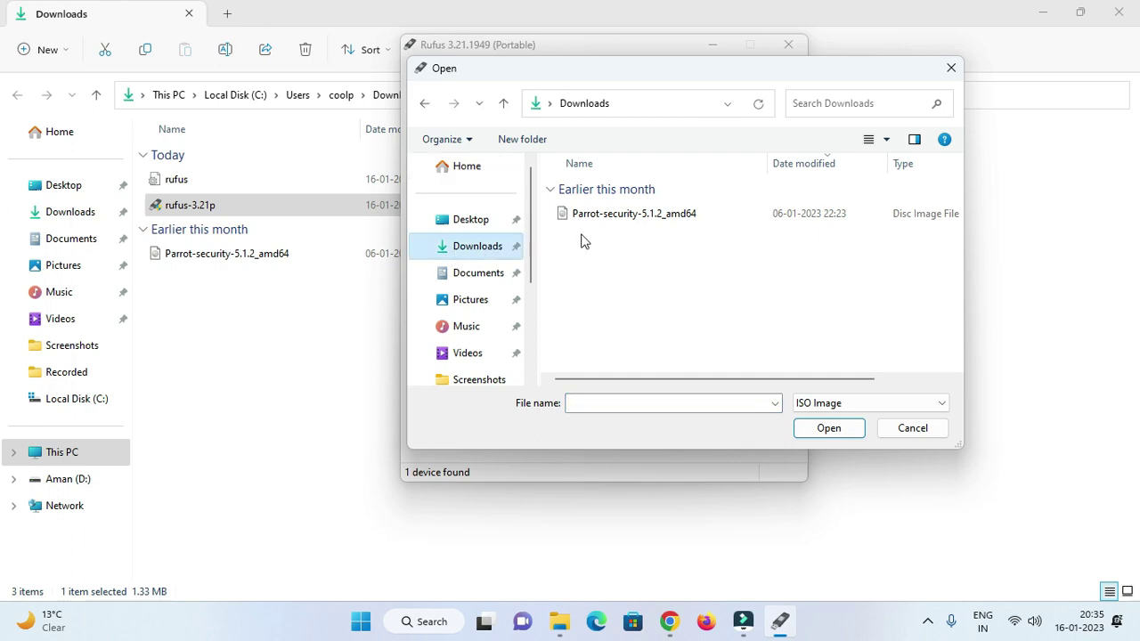
click(684, 216)
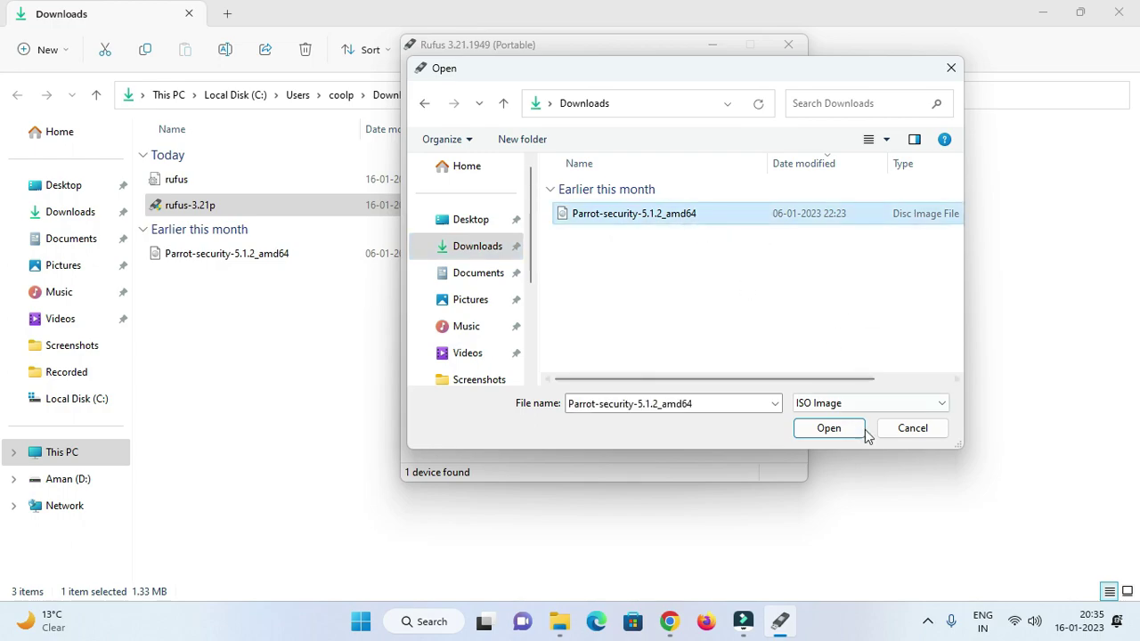
click(827, 430)
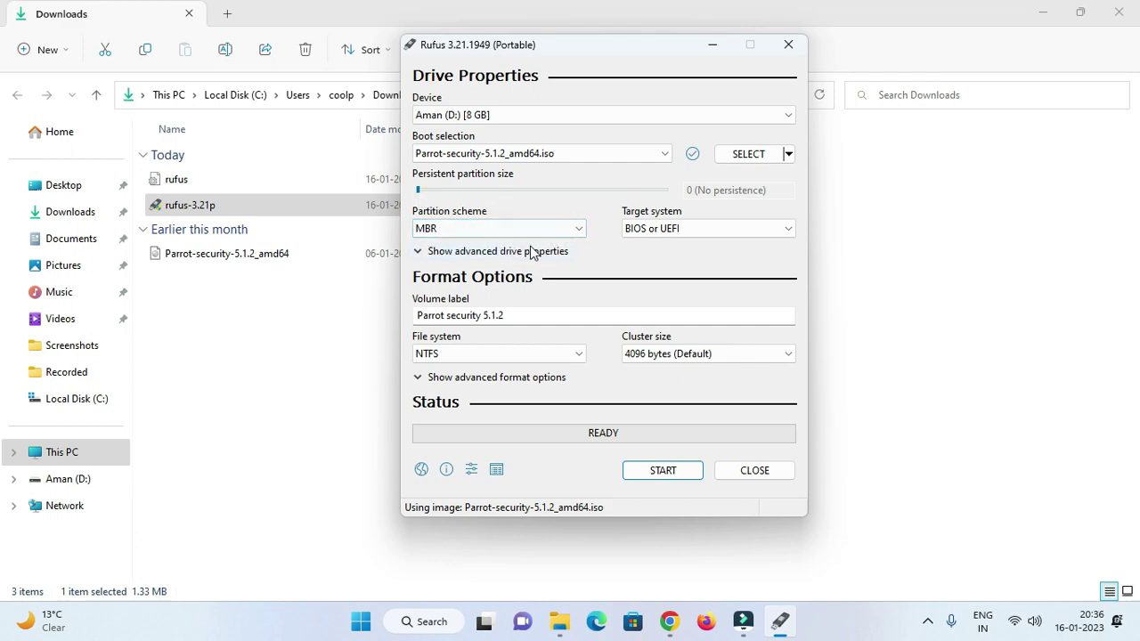
Keep the MBR partition scheme and write the image in ISO Image mode, accepting the Syslinux file download and the erasure of the USB drive.
click(563, 231)
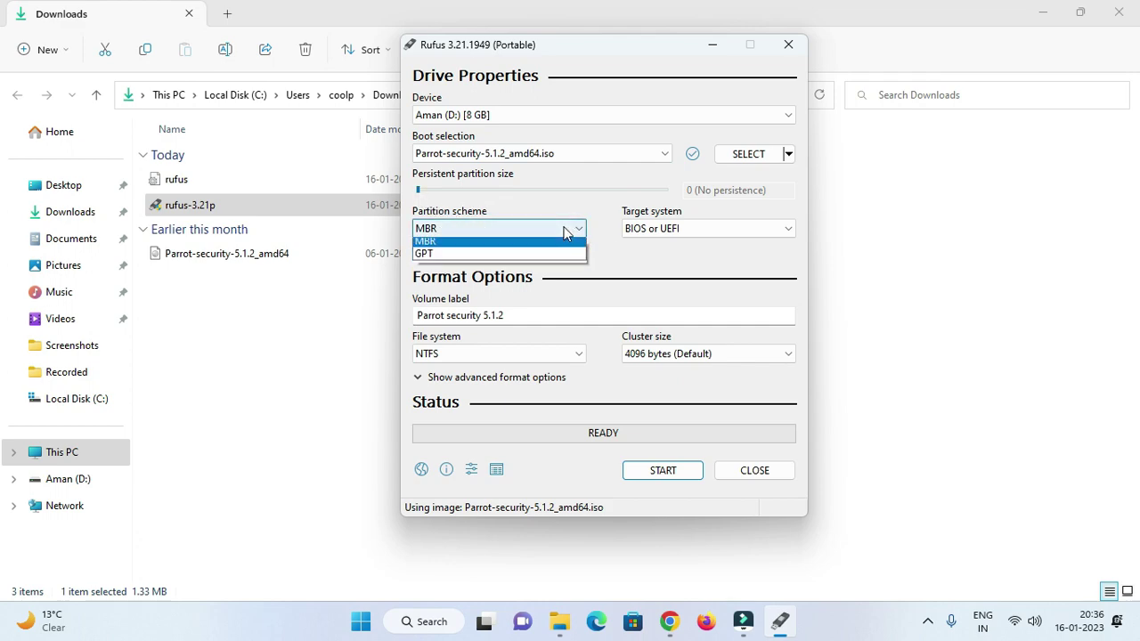
click(470, 252)
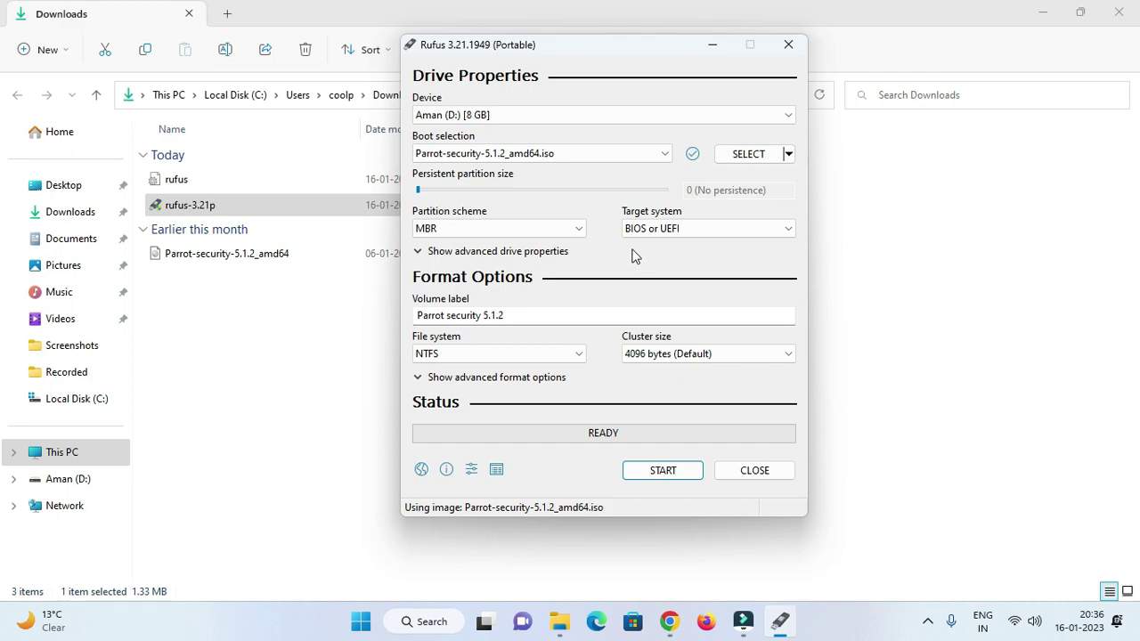
click(659, 471)
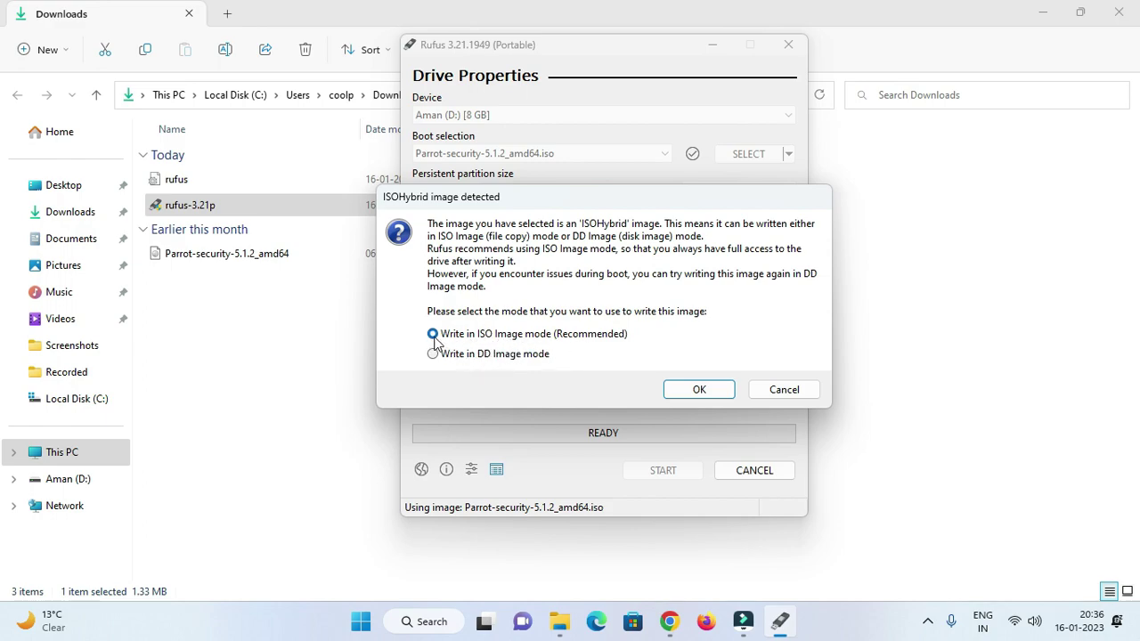
click(681, 390)
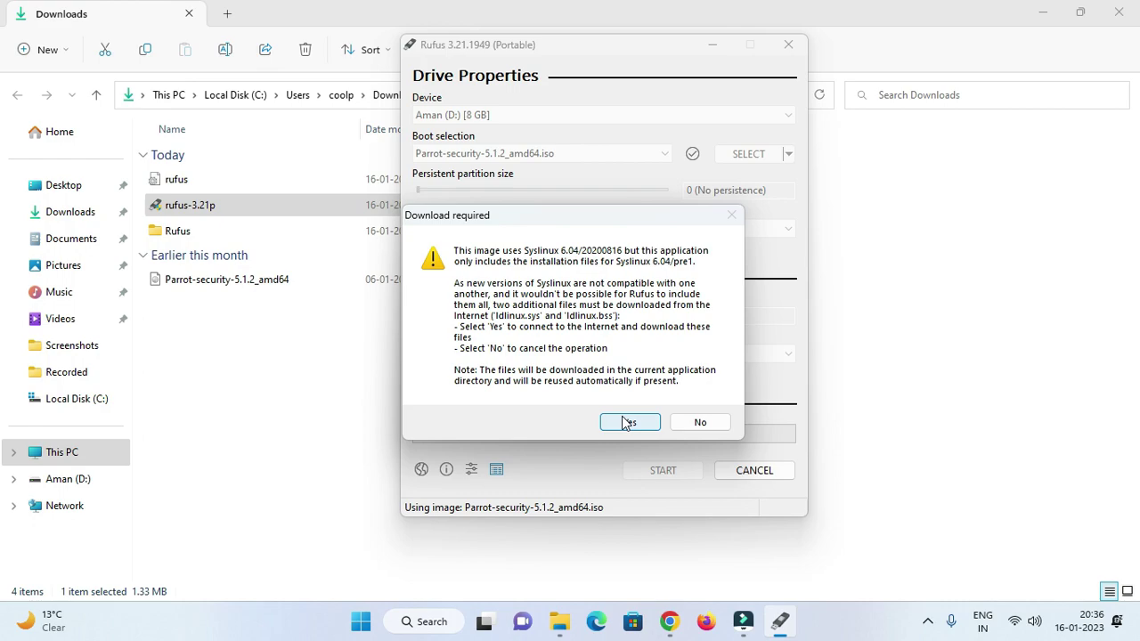
click(629, 422)
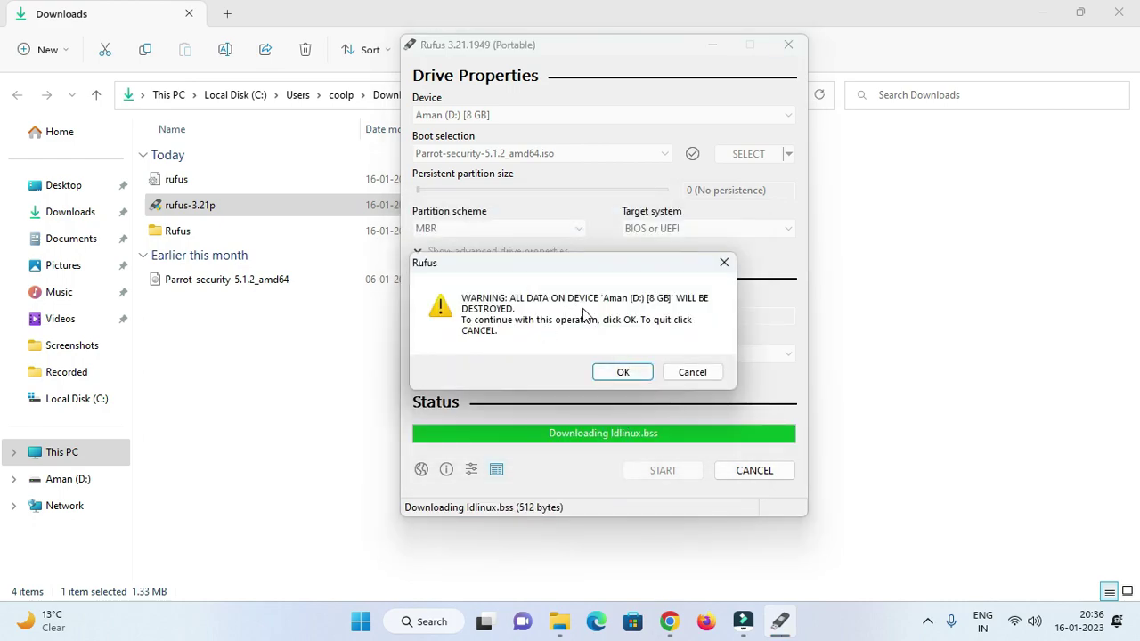
click(620, 373)
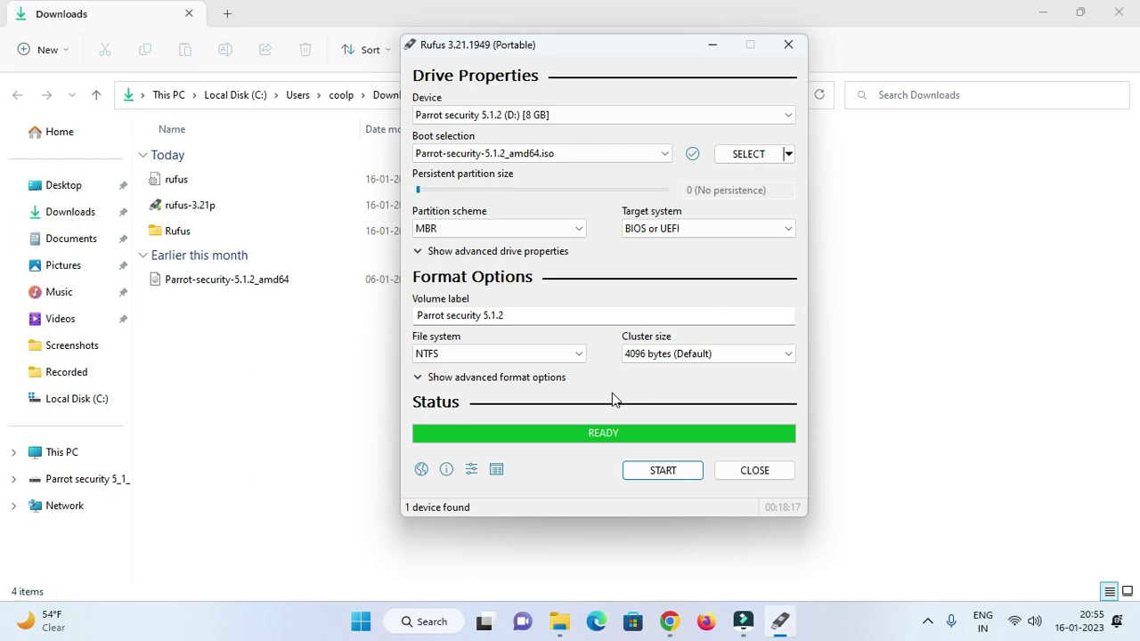
Close Rufus and view the prepared USB drive under This PC in File Explorer.
click(742, 470)
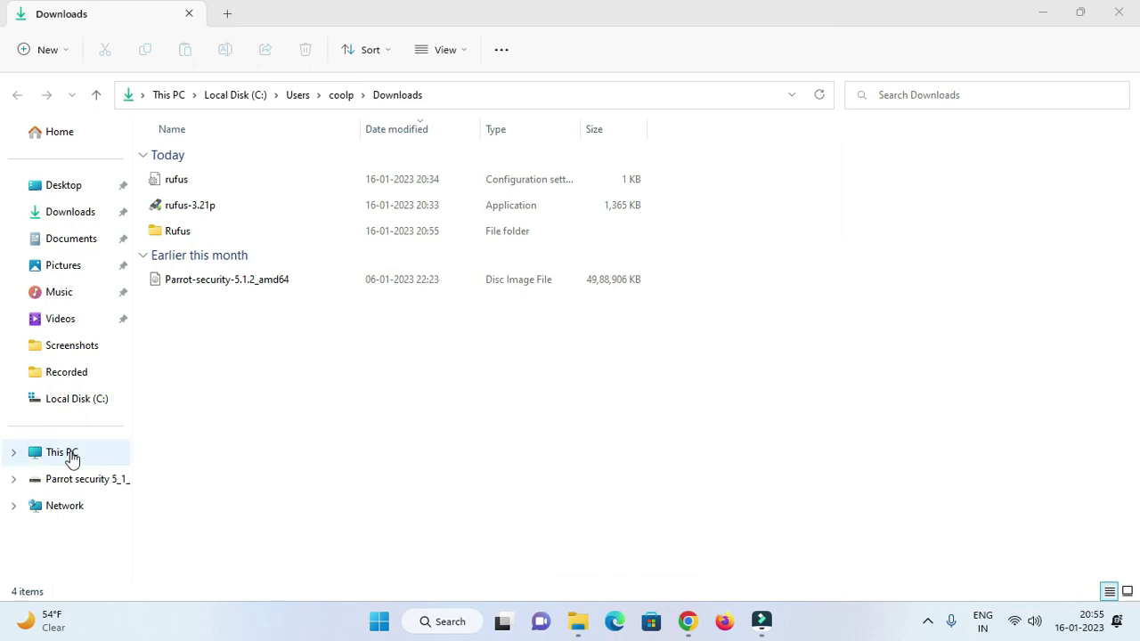
click(70, 456)
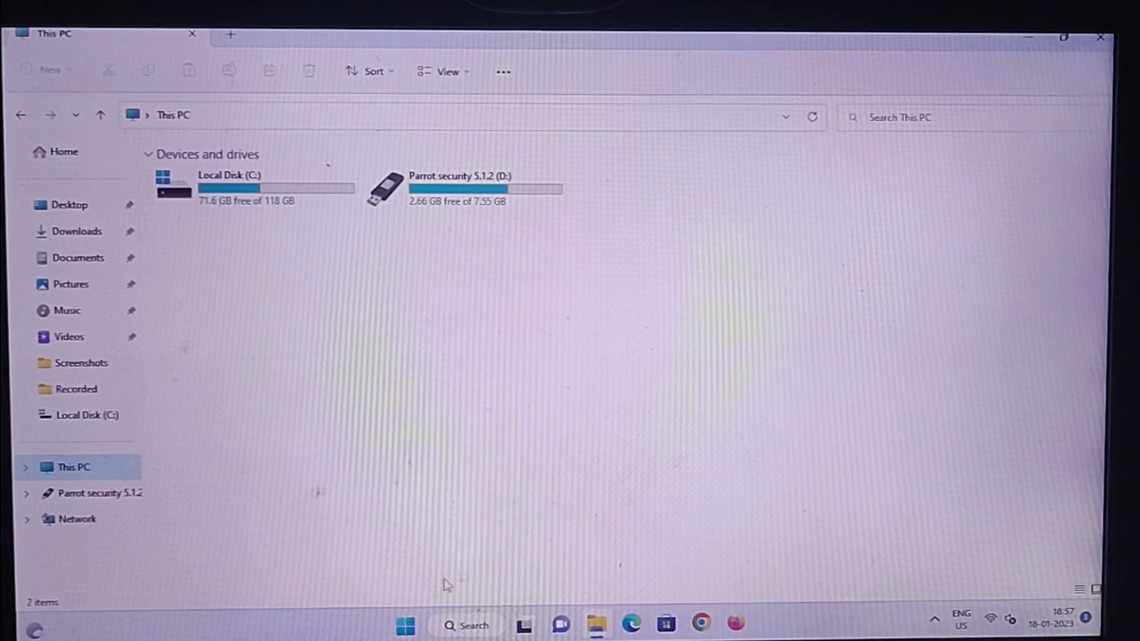
Restart the computer from Windows with the Parrot USB drive attached.
click(405, 626)
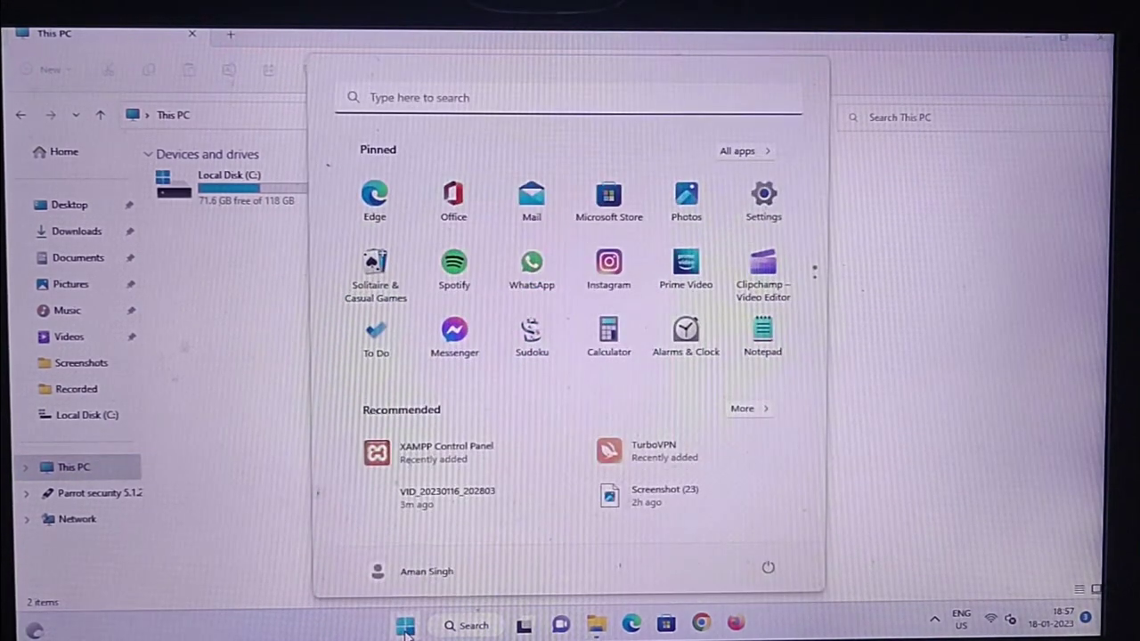
click(768, 566)
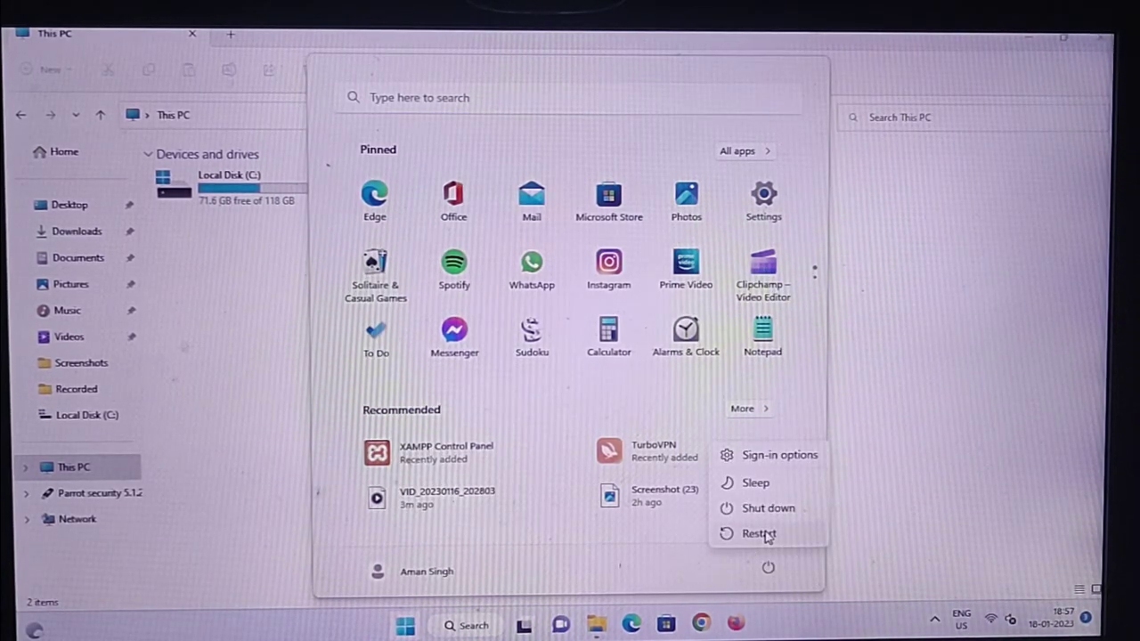
click(759, 533)
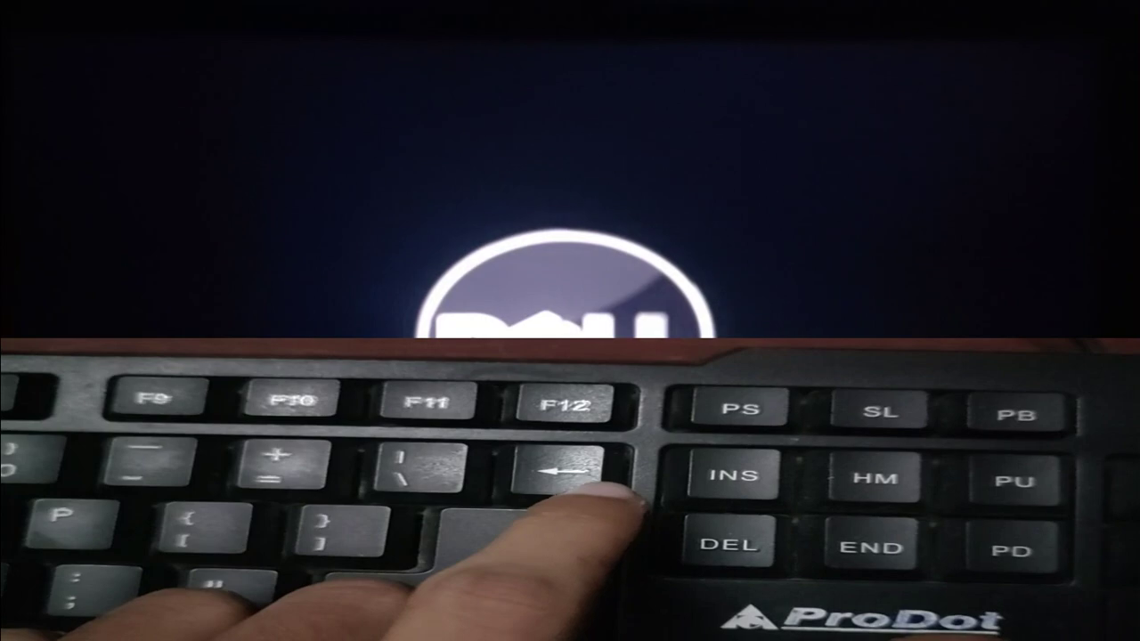
Bring up the one-time boot menu during startup and boot from USB Device.
key(F12)
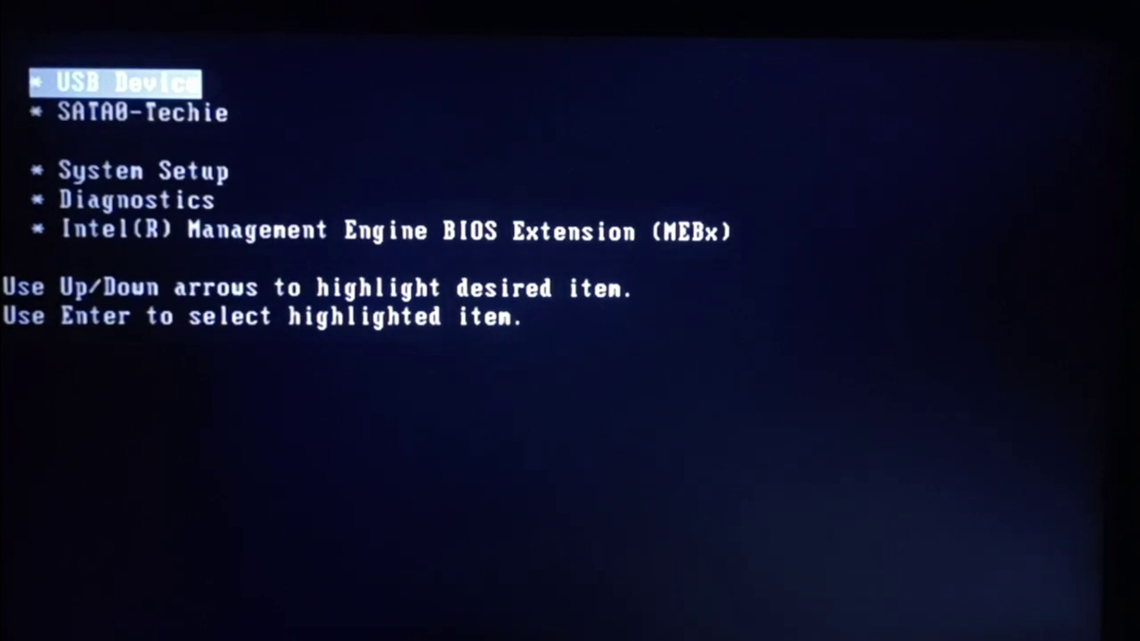
key(Down)
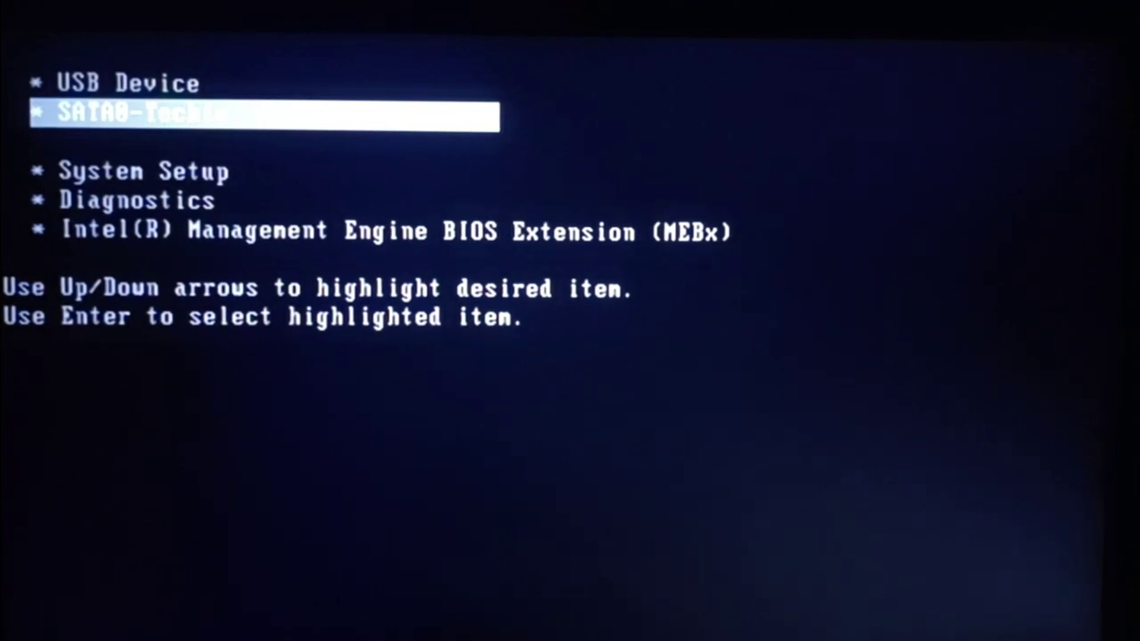
key(Up)
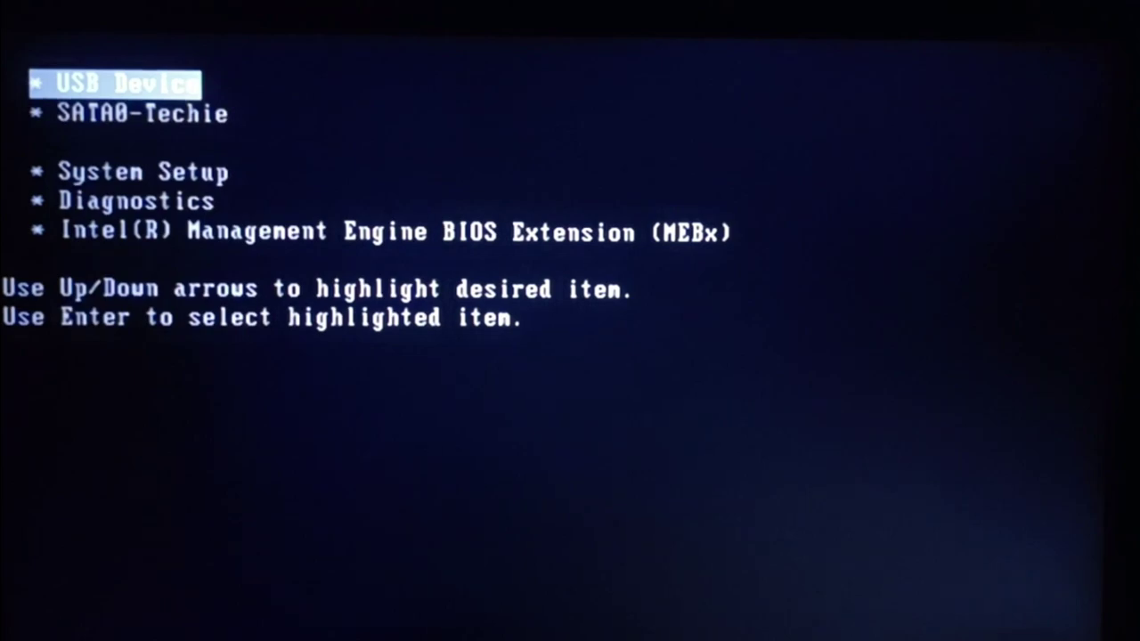
key(Return)
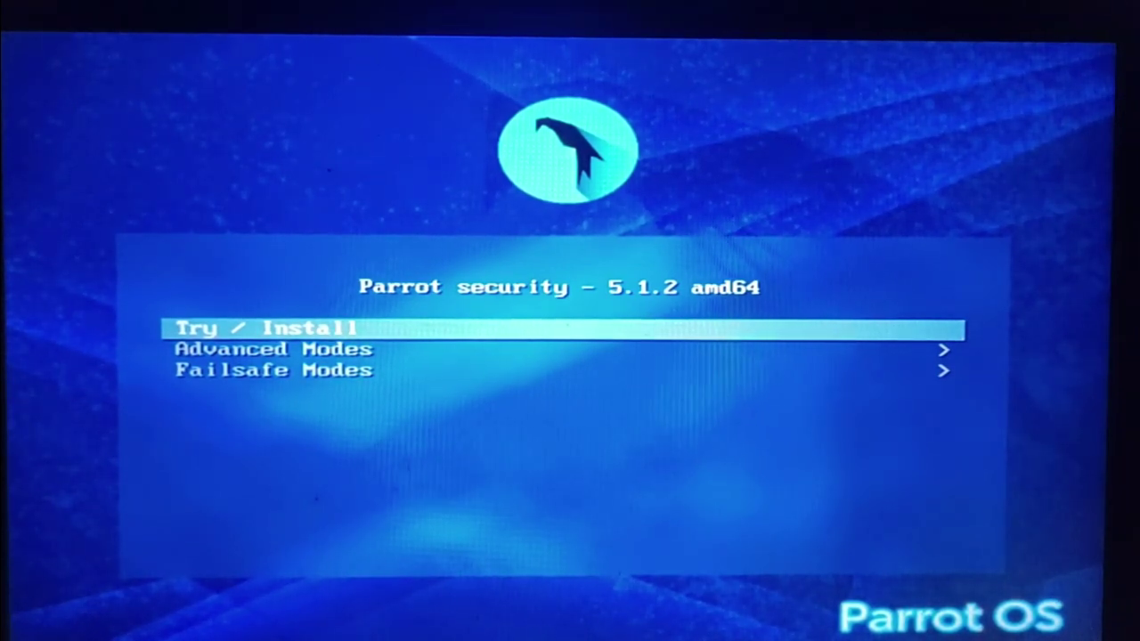
Start Parrot security 5.1.2 in Persistence mode from the Advanced Modes of the boot menu.
key(Down)
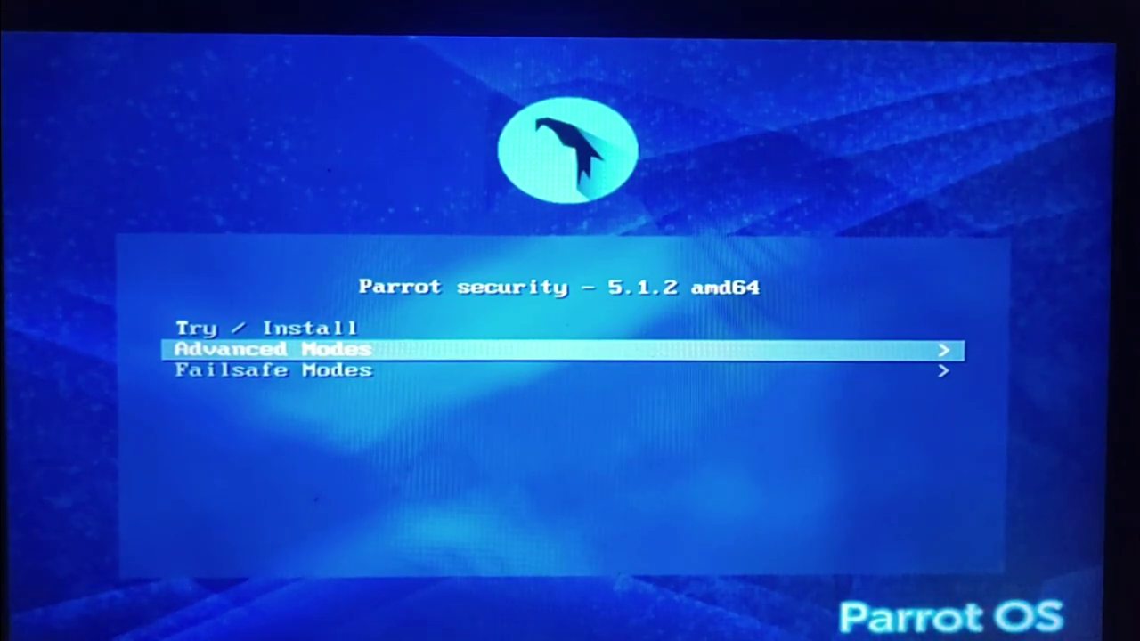
key(Return)
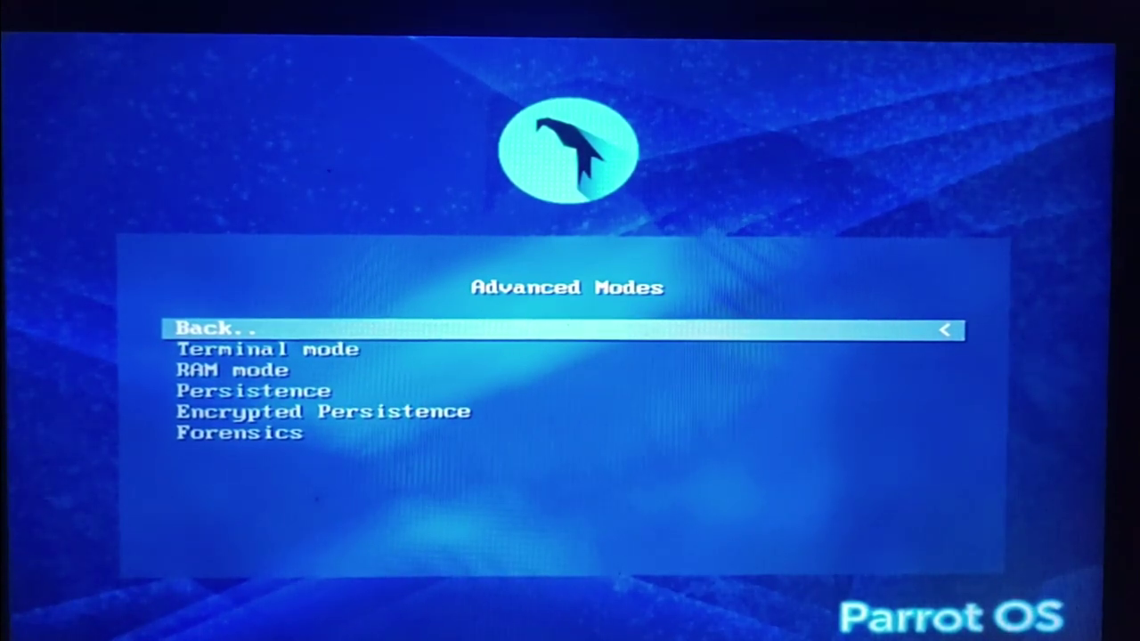
key(Down)
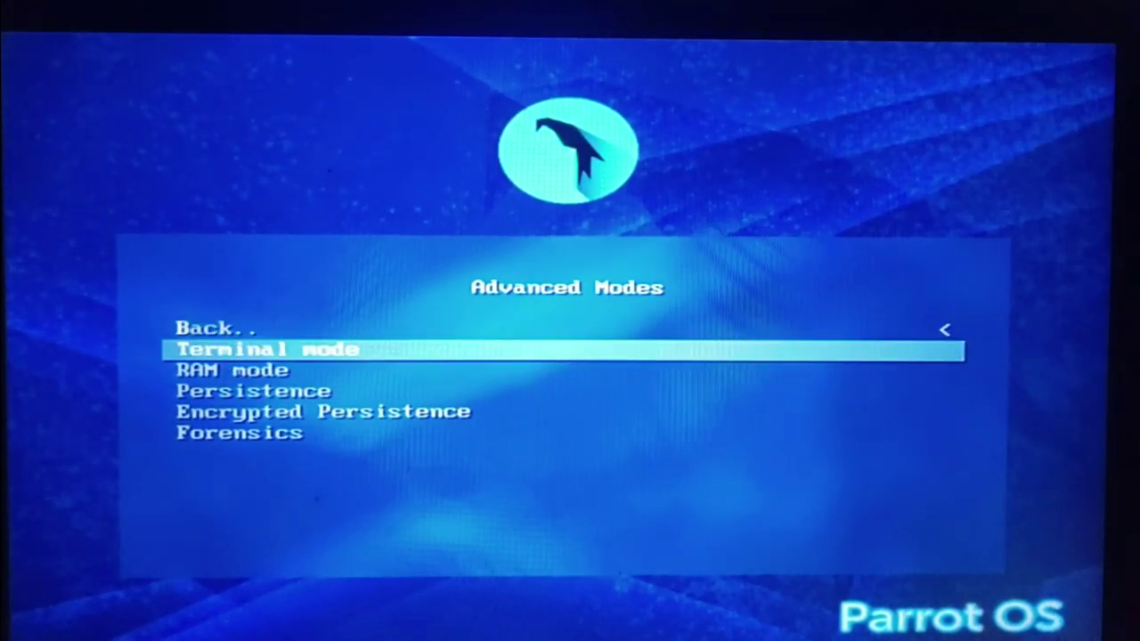
key(Down)
key(Down)
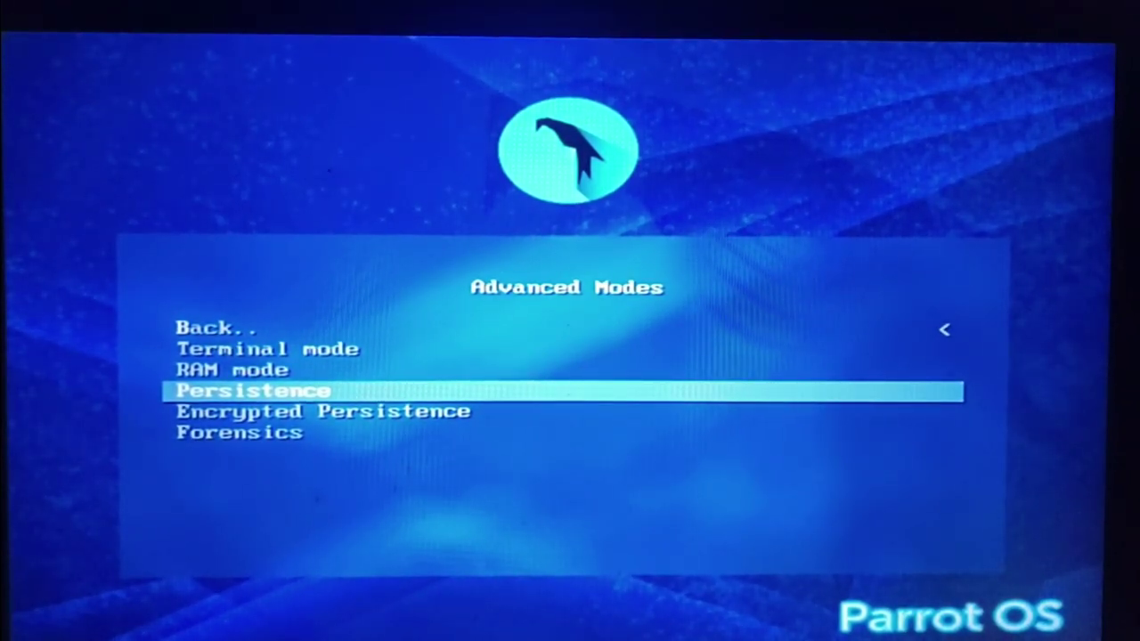
key(Return)
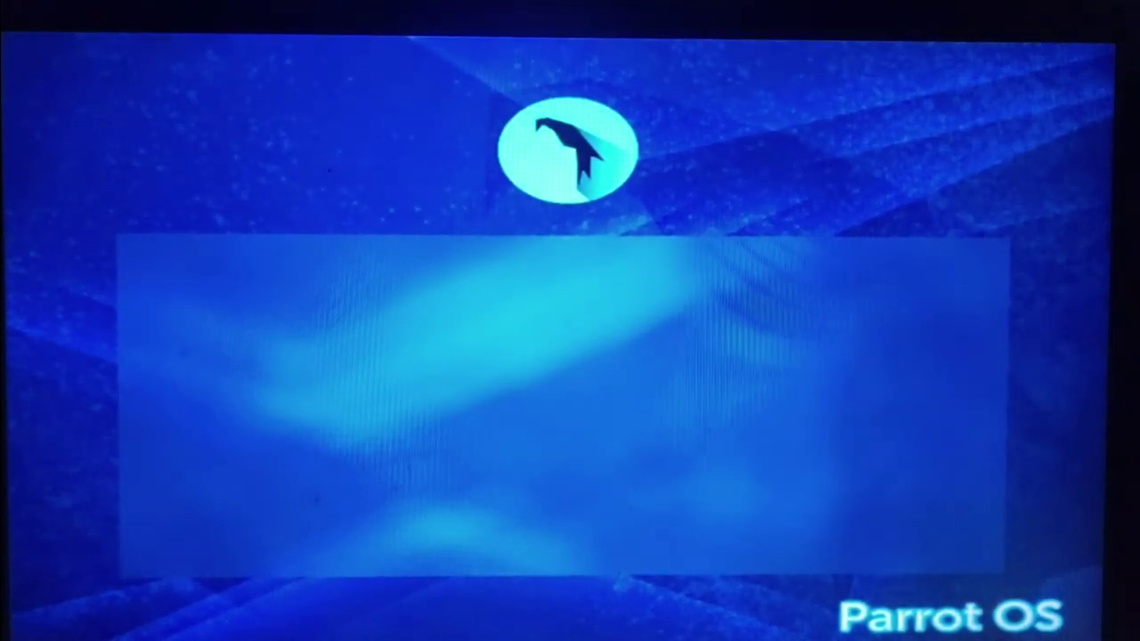